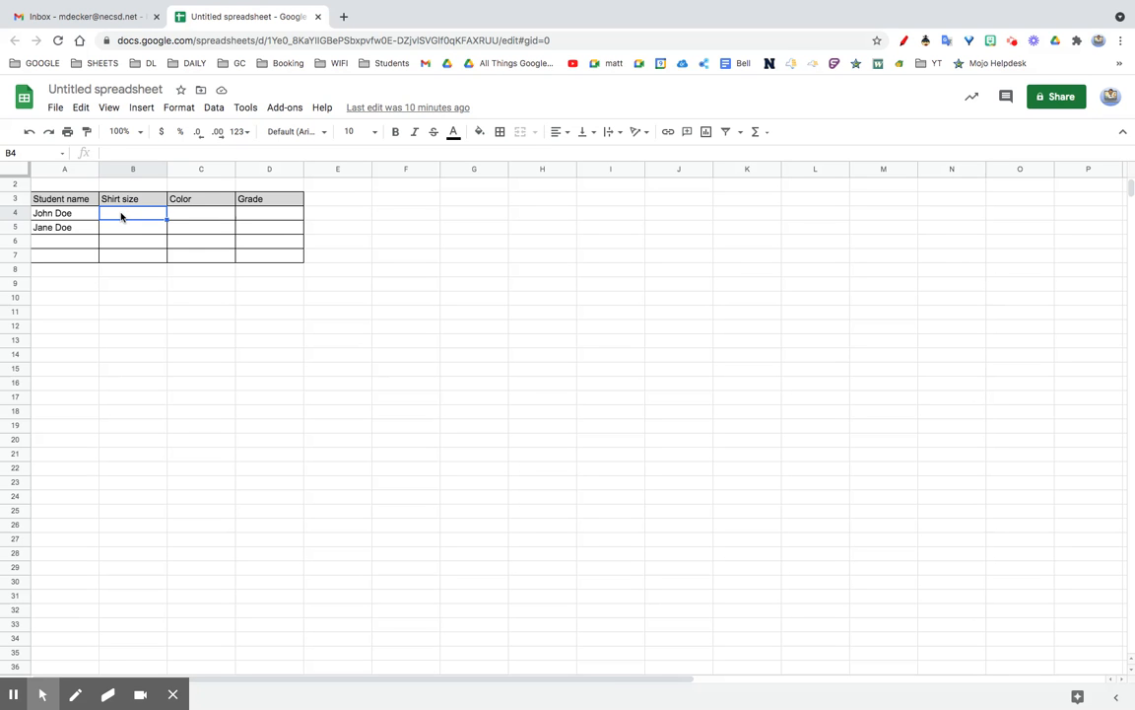
pyautogui.write('xl')
pyautogui.press('Tab')
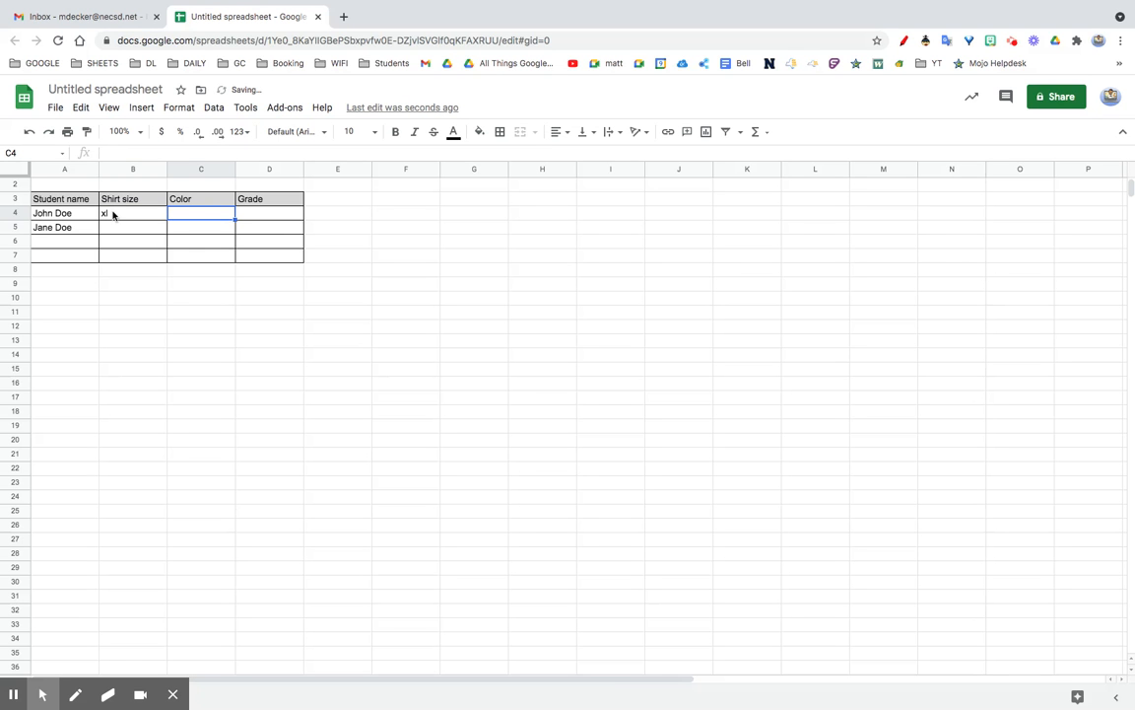
pyautogui.click(112, 214)
pyautogui.press('Delete')
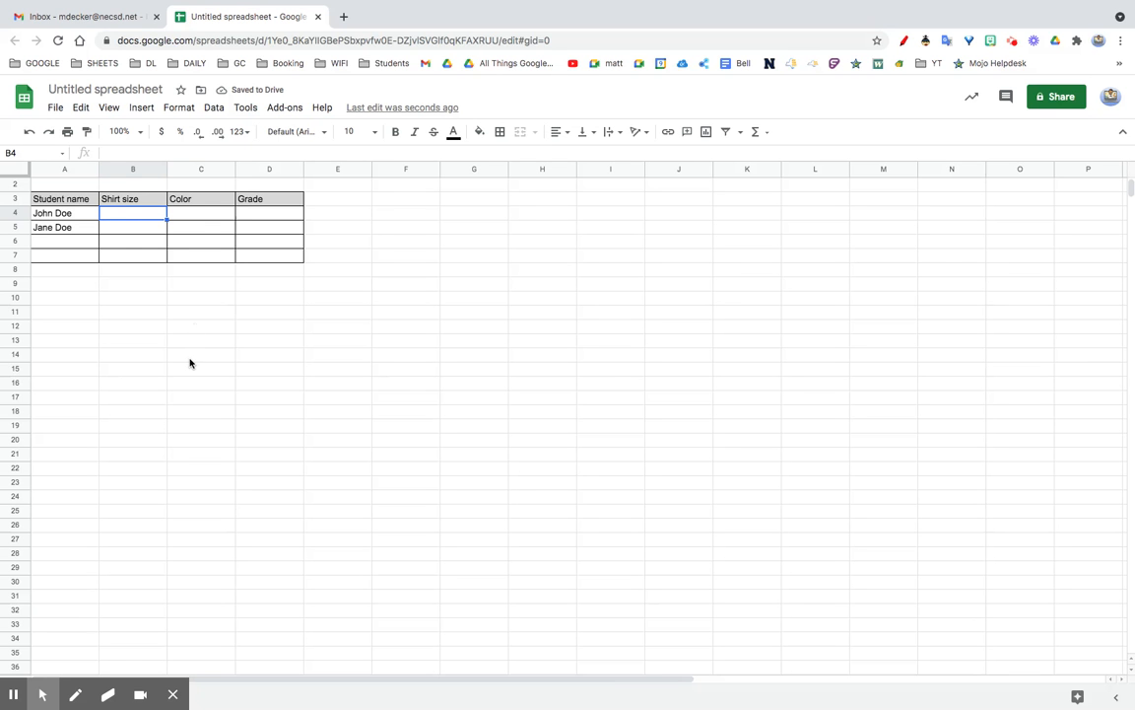
# Step: Open the data validation settings for cell B4 under Shirt size
pyautogui.click(124, 217)
pyautogui.click(214, 108)
pyautogui.click(286, 287)
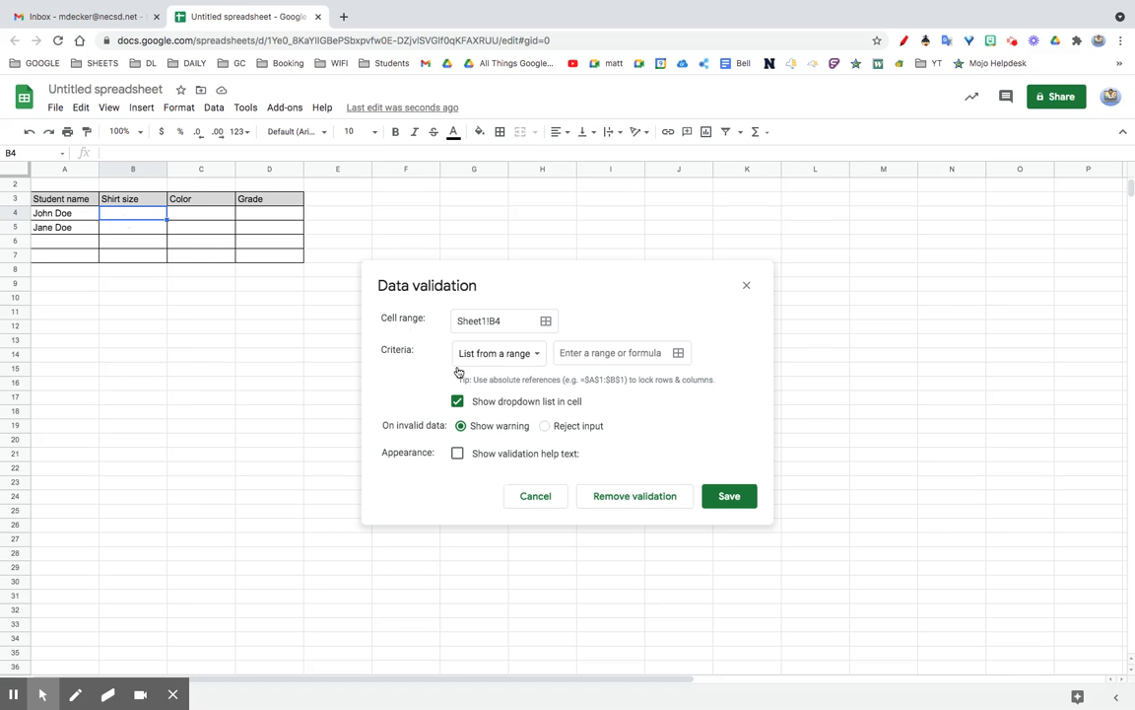
# Step: Look through the data validation criteria types, including list from a range, list of items, number and text
pyautogui.click(539, 356)
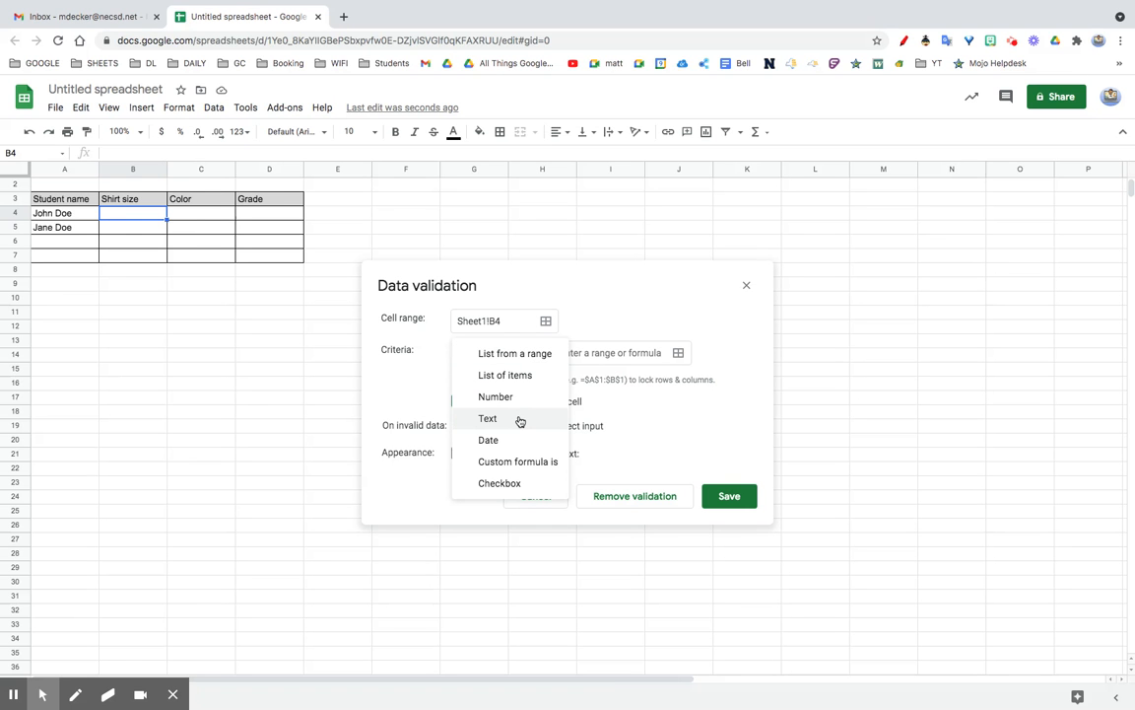
pyautogui.click(523, 352)
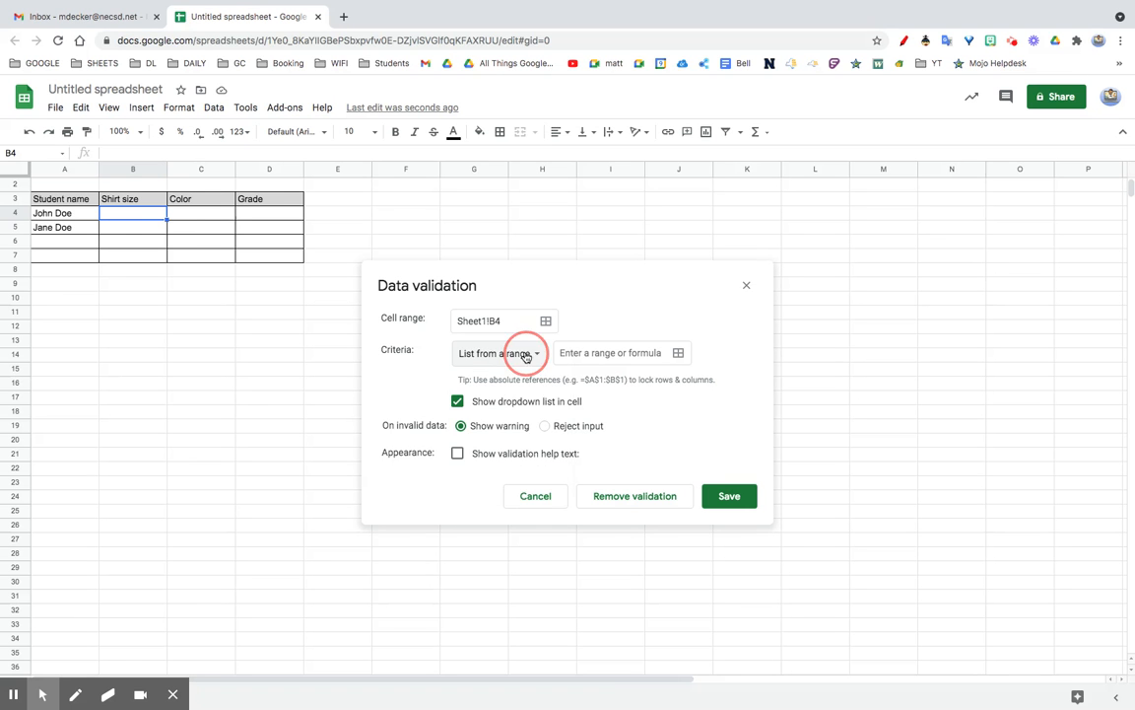
pyautogui.click(523, 353)
pyautogui.click(507, 374)
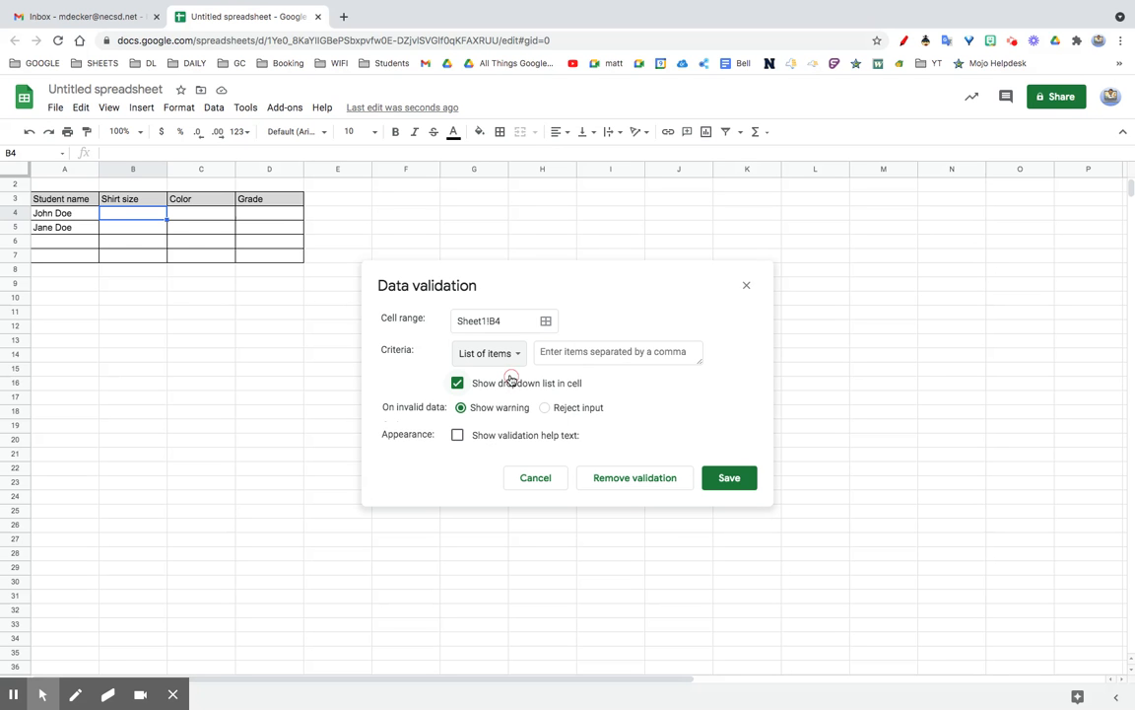
pyautogui.click(501, 355)
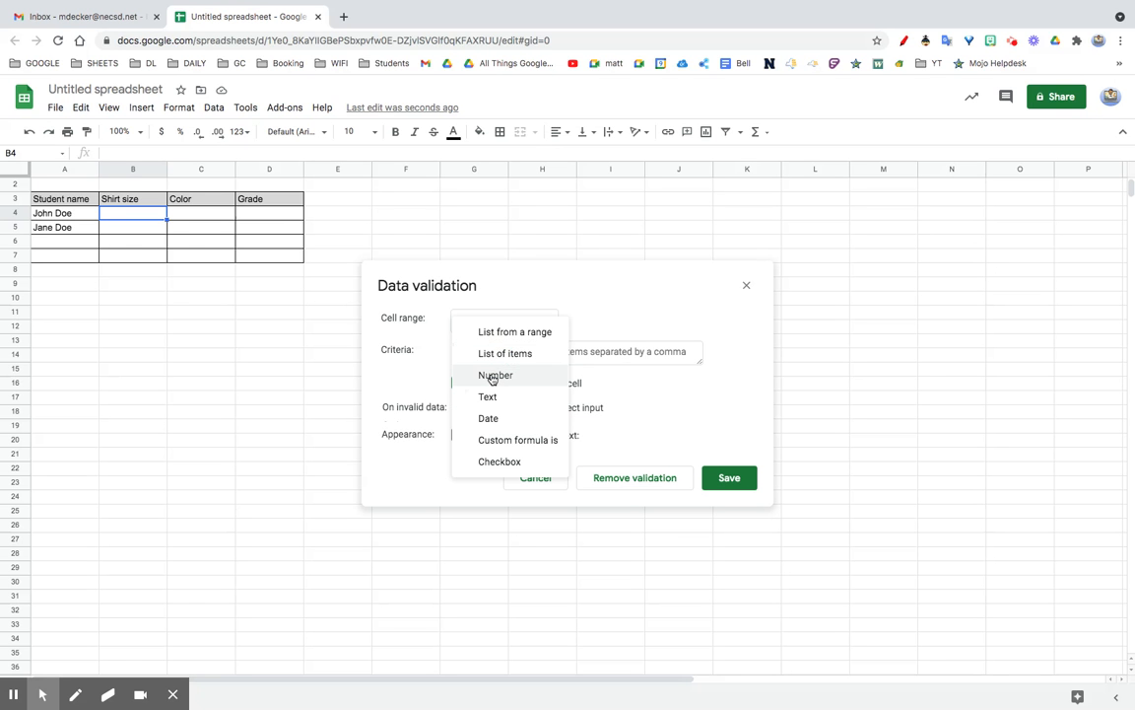
pyautogui.click(494, 376)
pyautogui.click(492, 357)
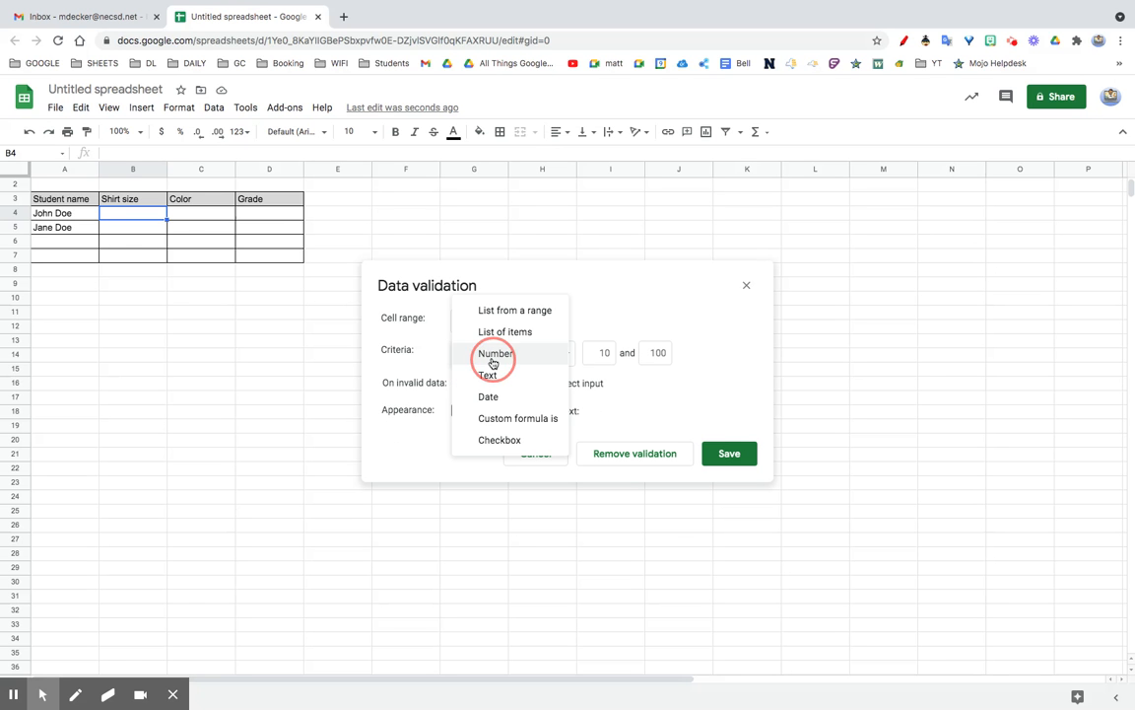
pyautogui.click(492, 373)
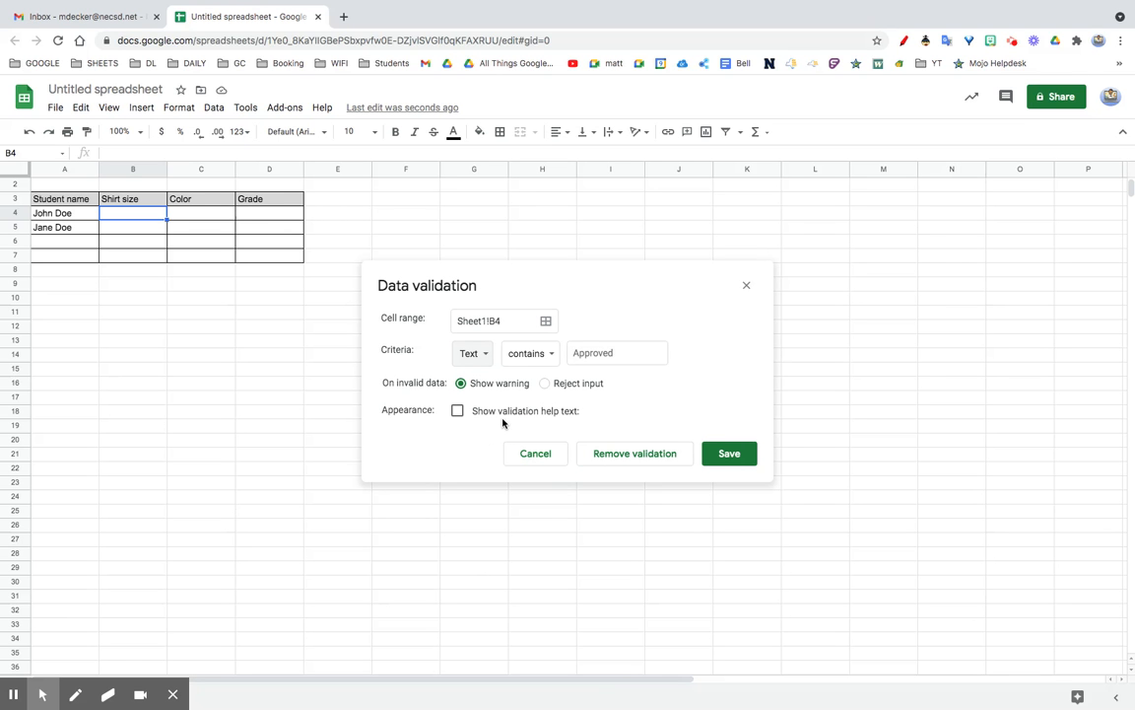
# Step: Set B4's validation criteria to a list of items with xl,l,m,s and save it
pyautogui.click(486, 355)
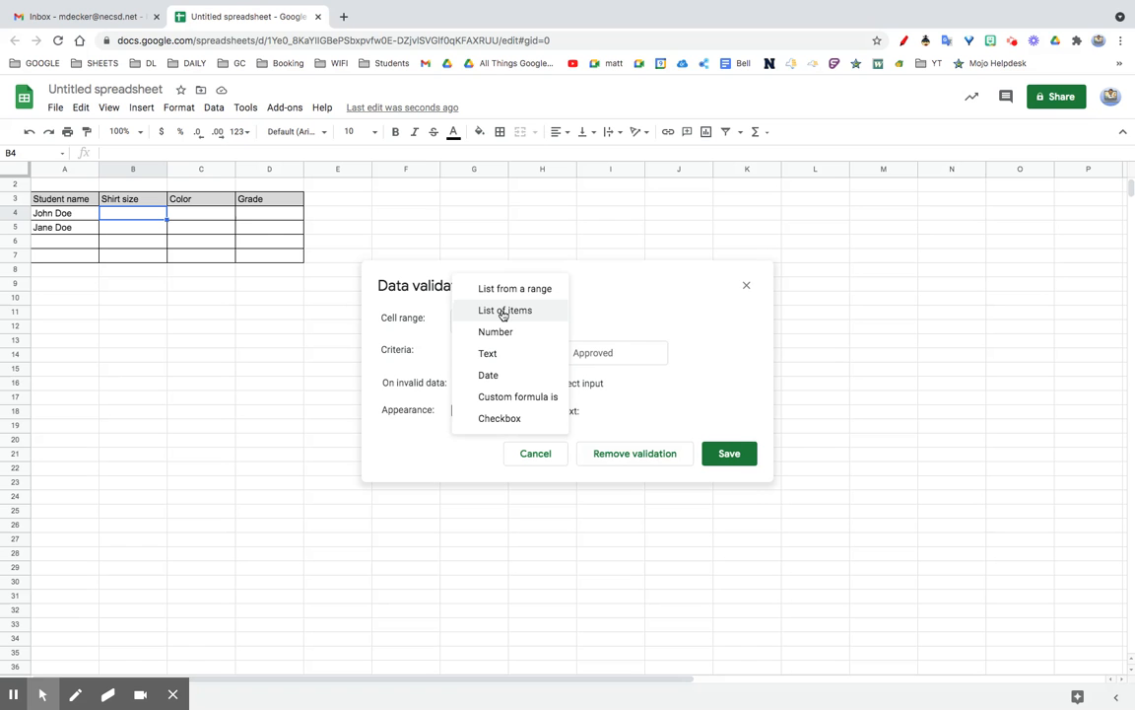
pyautogui.click(504, 312)
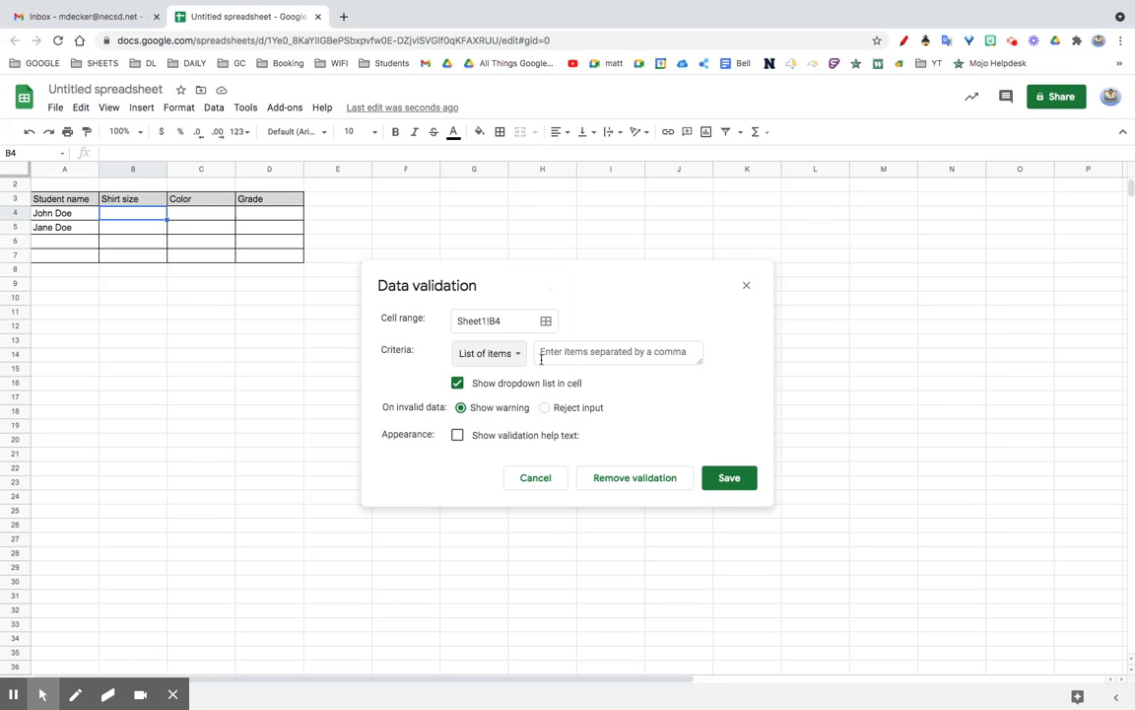
pyautogui.click(569, 354)
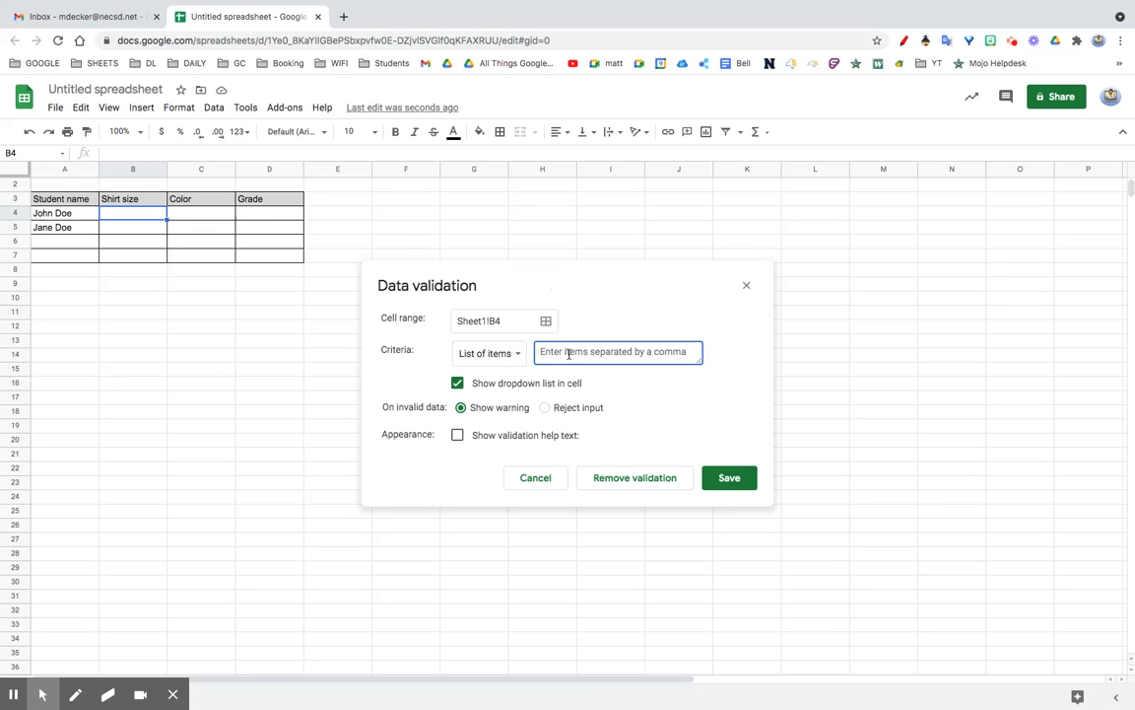
pyautogui.write('x')
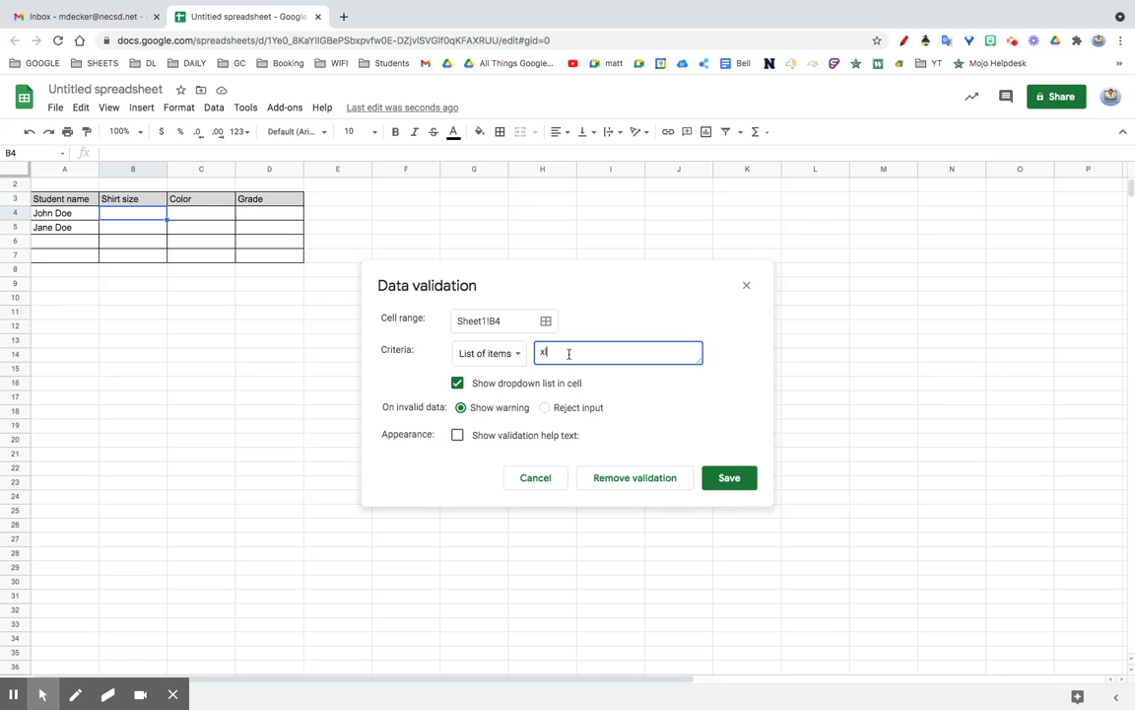
pyautogui.write('l,l,m,s')
pyautogui.click(741, 481)
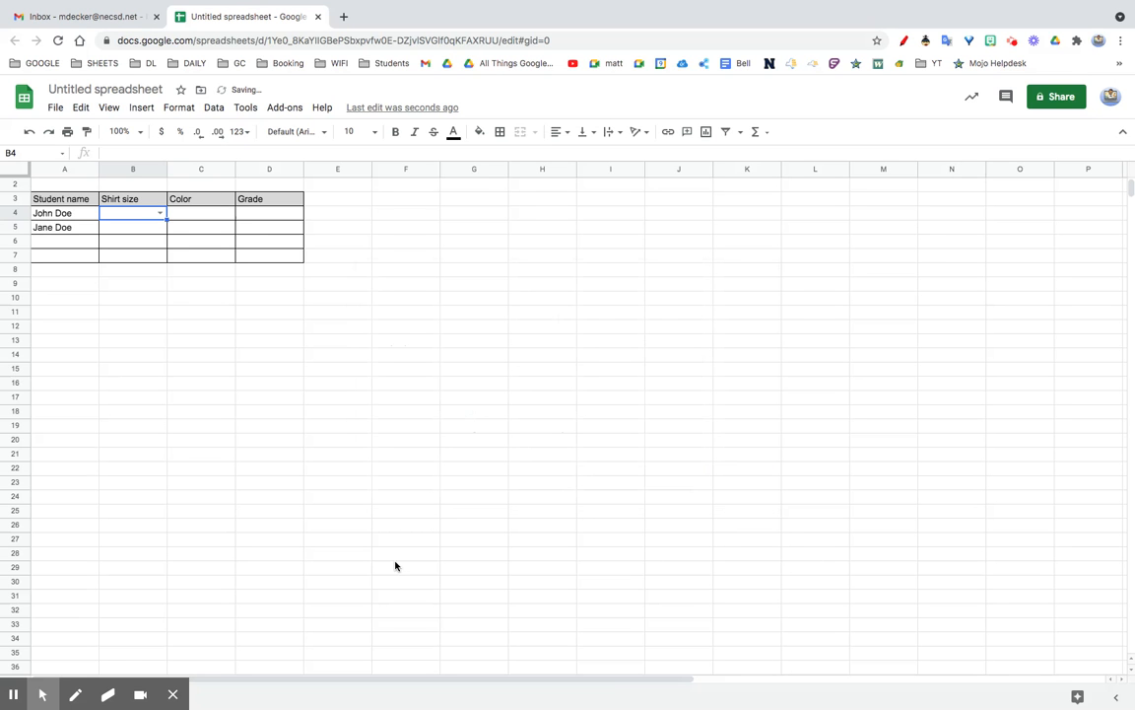
# Step: Try out the dropdown in B4 by choosing xl, and clear the cell again
pyautogui.click(158, 286)
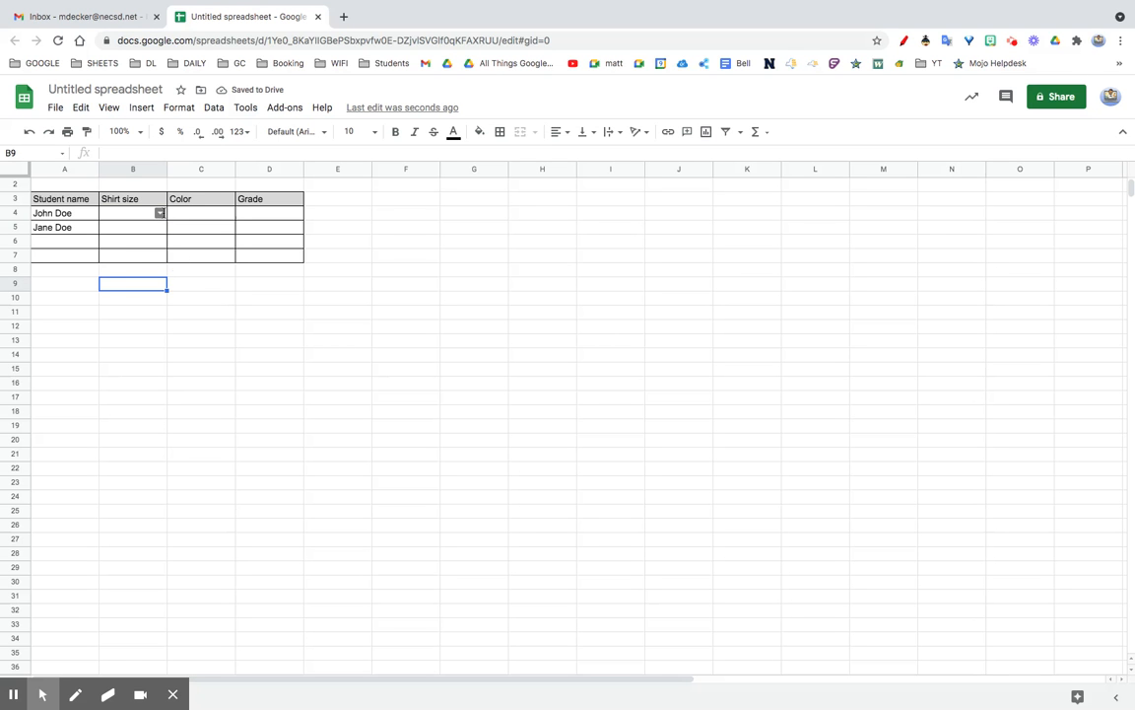
pyautogui.click(160, 213)
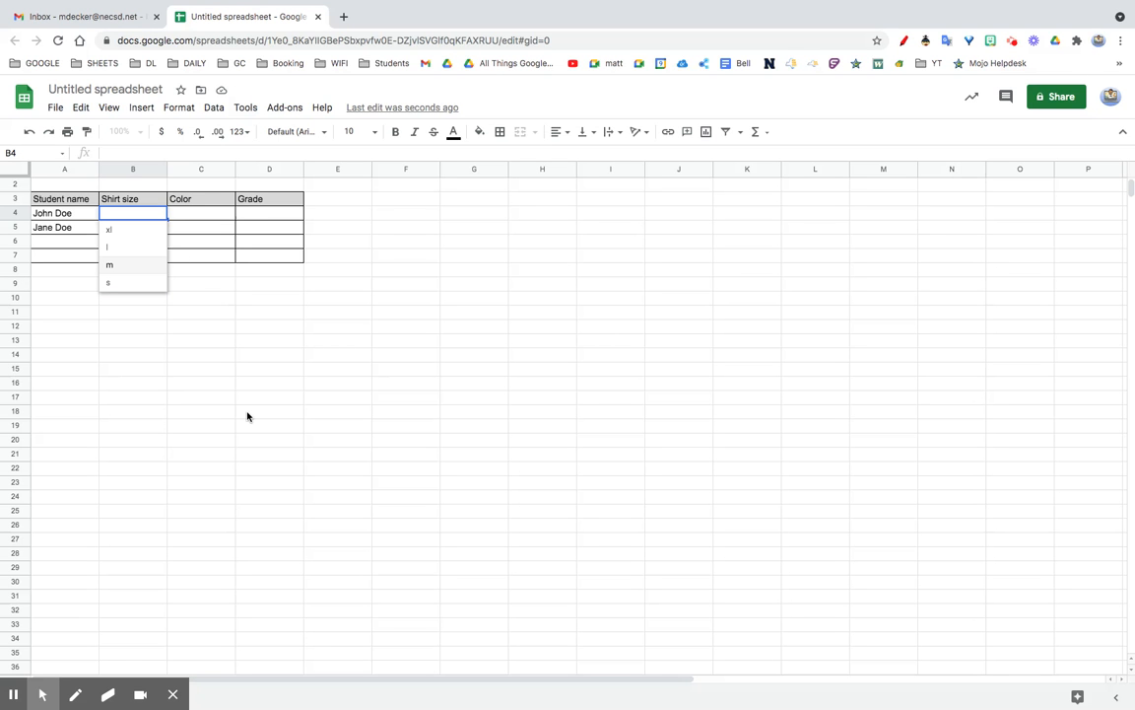
pyautogui.click(225, 327)
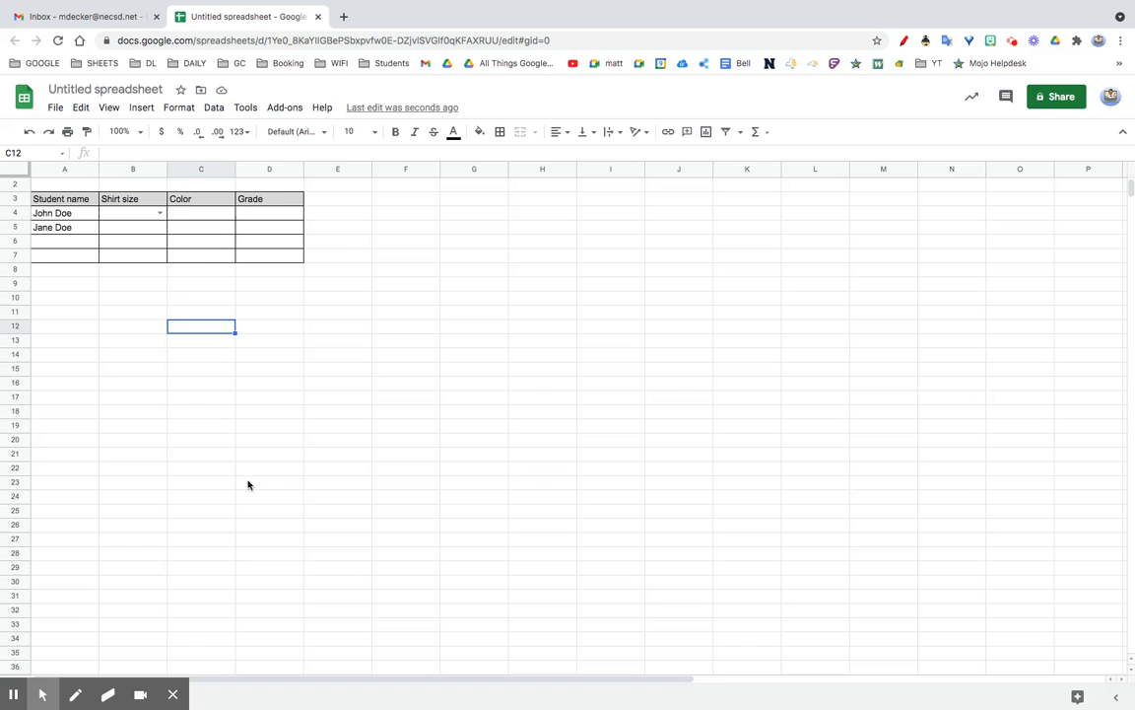
pyautogui.click(158, 213)
pyautogui.click(131, 235)
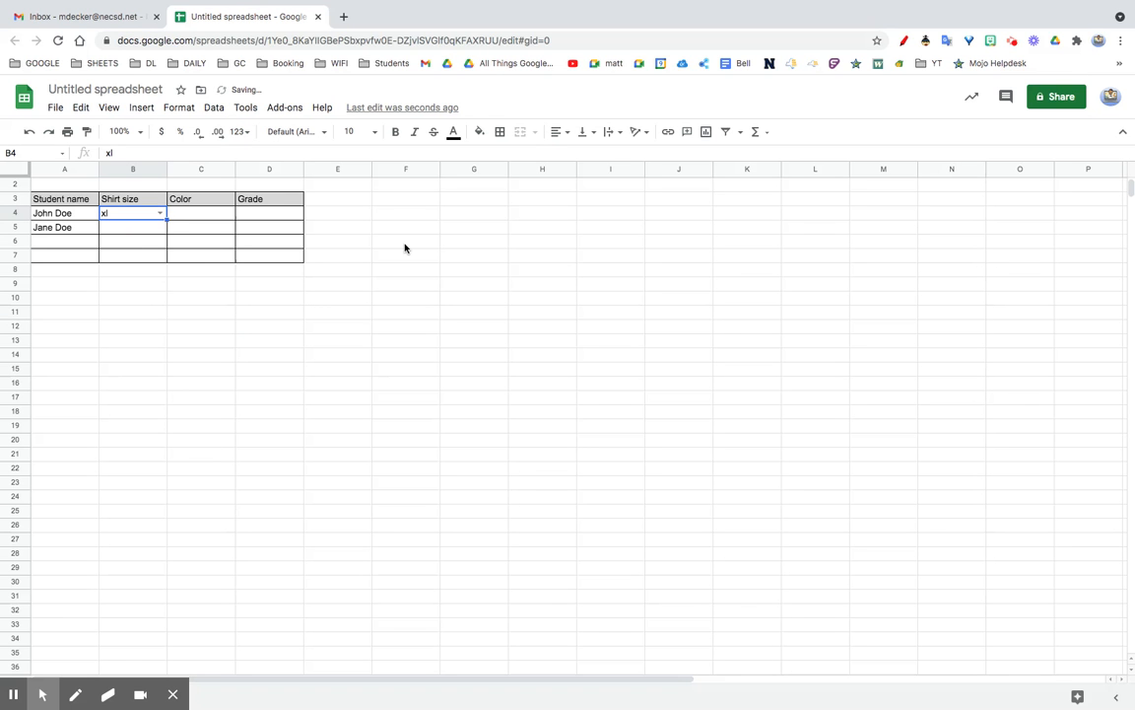
pyautogui.click(404, 247)
pyautogui.click(151, 215)
pyautogui.press('Delete')
pyautogui.click(332, 244)
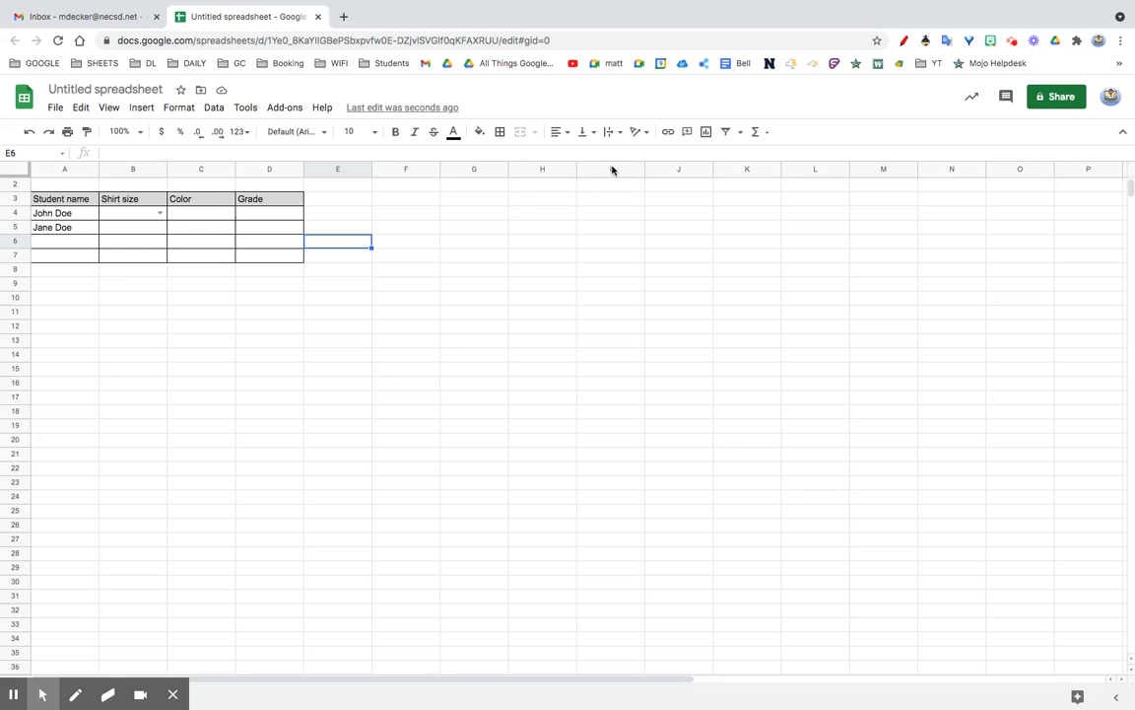
pyautogui.click(1122, 42)
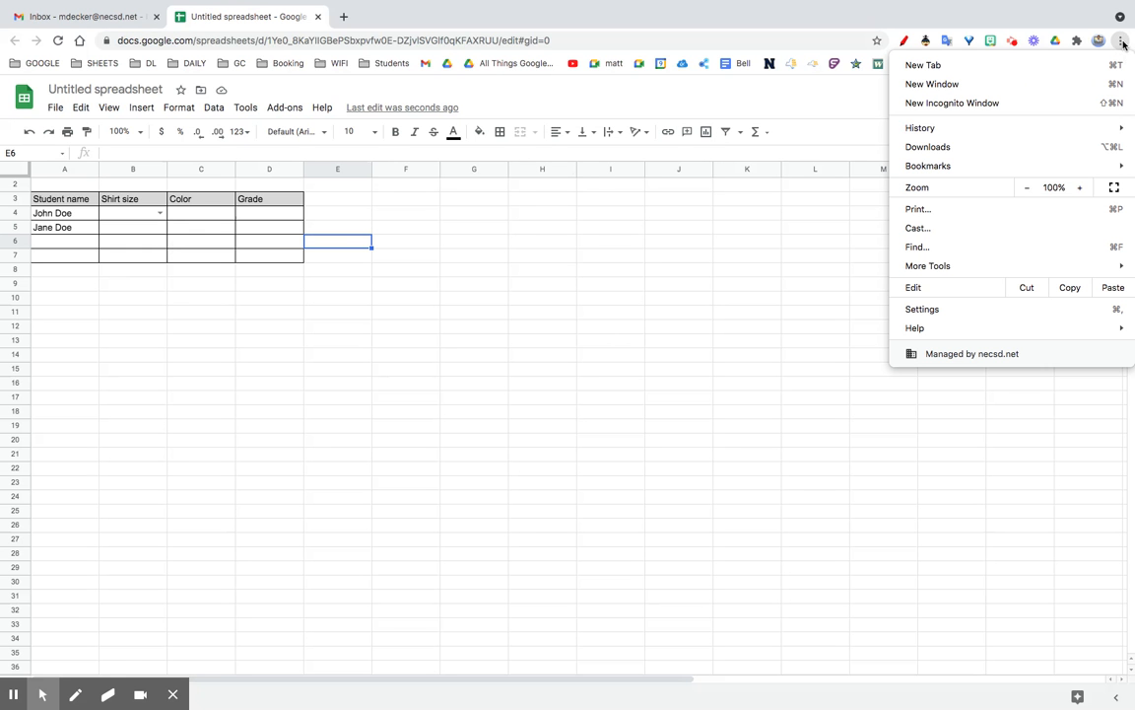
pyautogui.click(1080, 187)
pyautogui.click(1080, 187)
pyautogui.click(1080, 187)
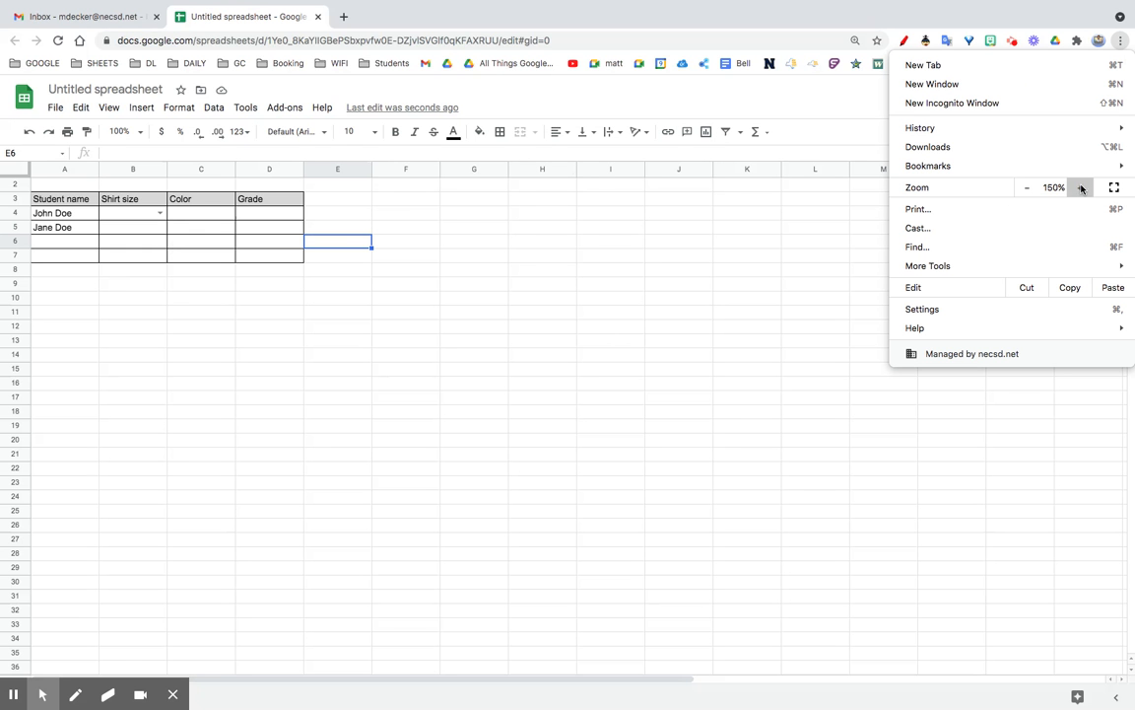
pyautogui.click(1026, 187)
pyautogui.click(1026, 187)
pyautogui.click(1026, 187)
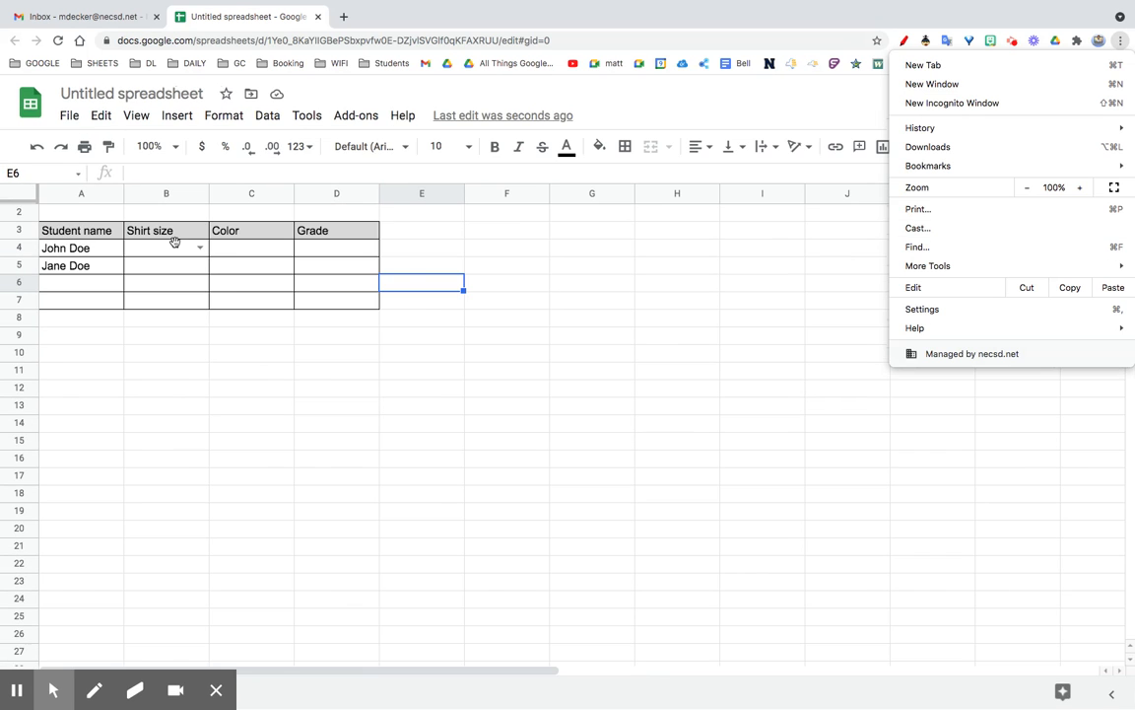
pyautogui.click(175, 383)
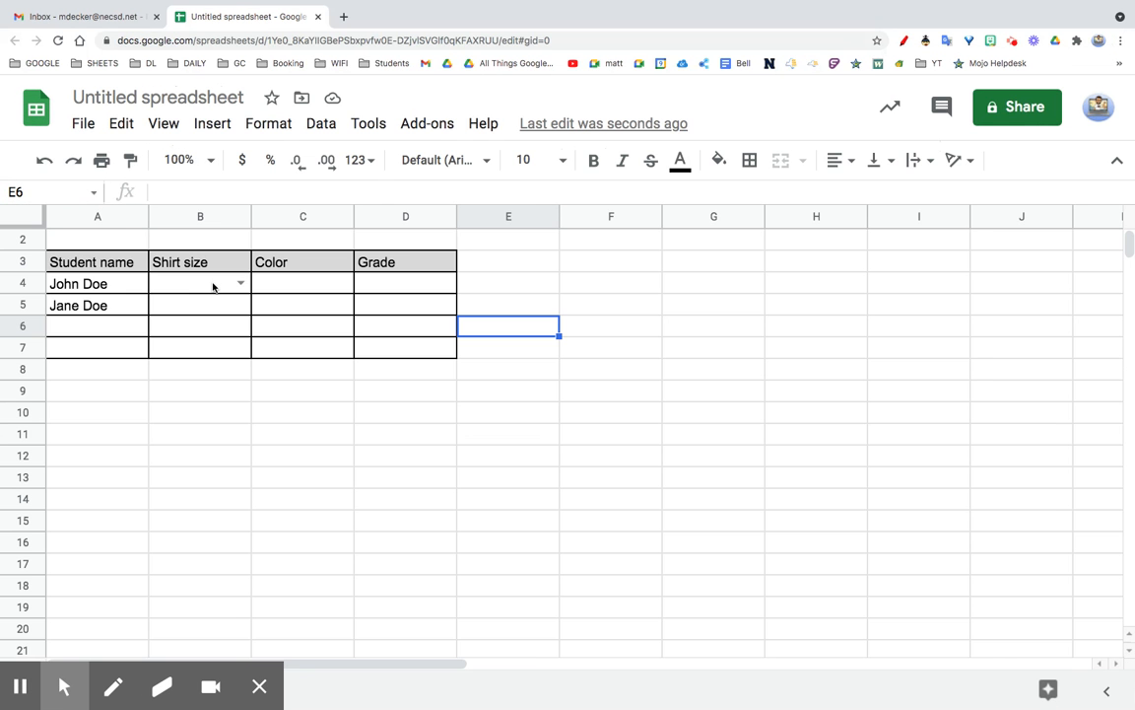
pyautogui.click(214, 286)
pyautogui.hotkey('ctrl', '-')
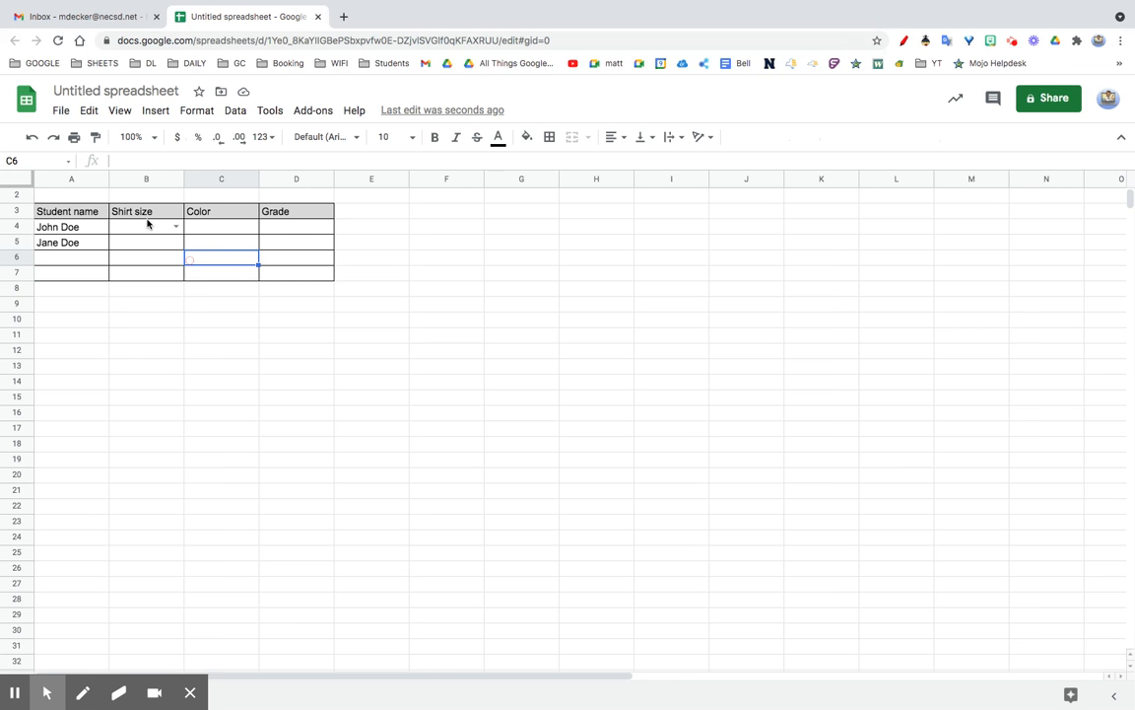
pyautogui.hotkey('ctrl', '-')
# Step: Fill the B4 dropdown down through B7 and check the options in B5
pyautogui.click(145, 215)
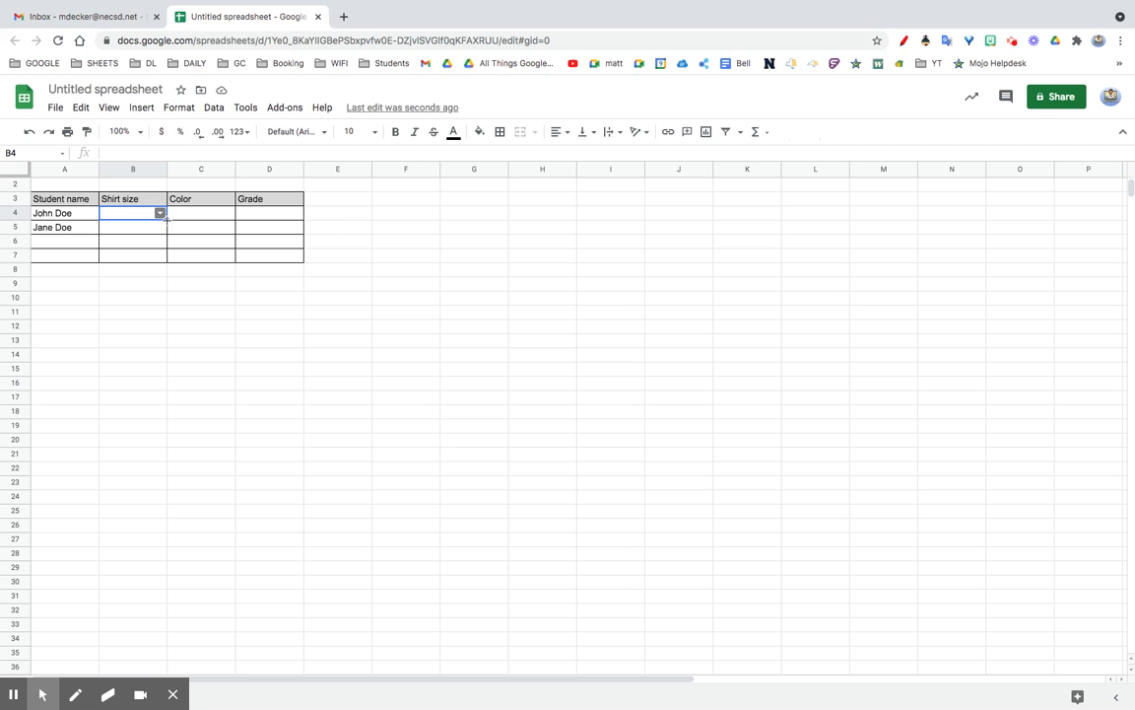
pyautogui.moveTo(167, 218); pyautogui.dragTo(162, 262)
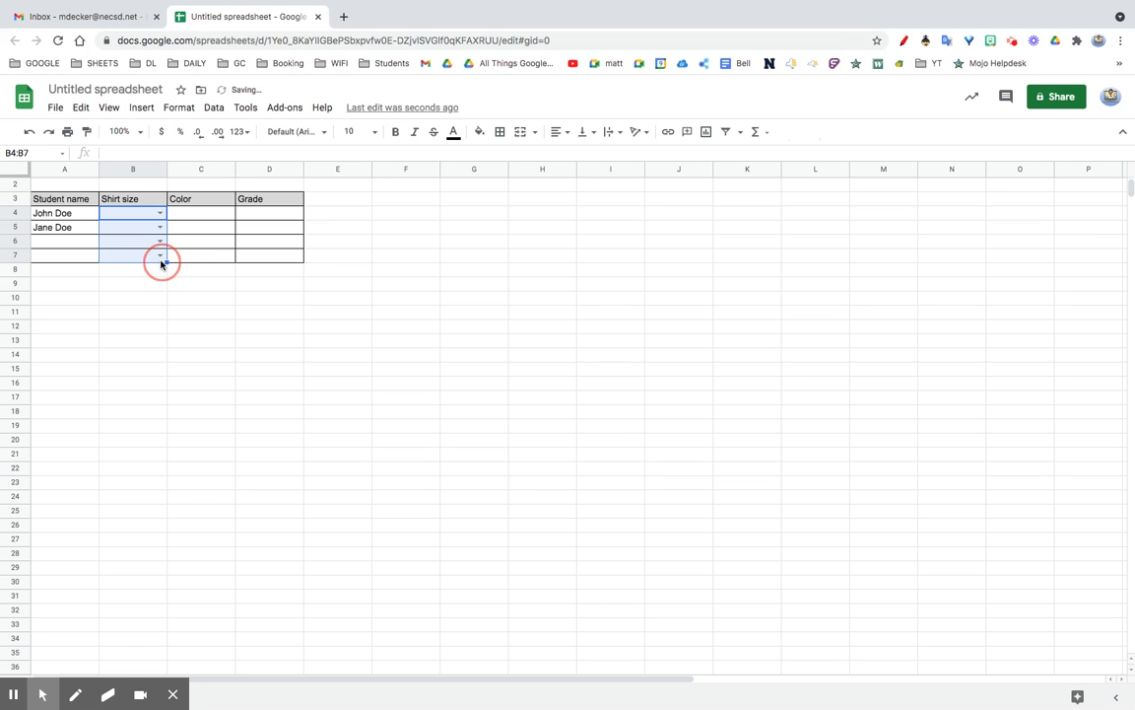
pyautogui.click(185, 310)
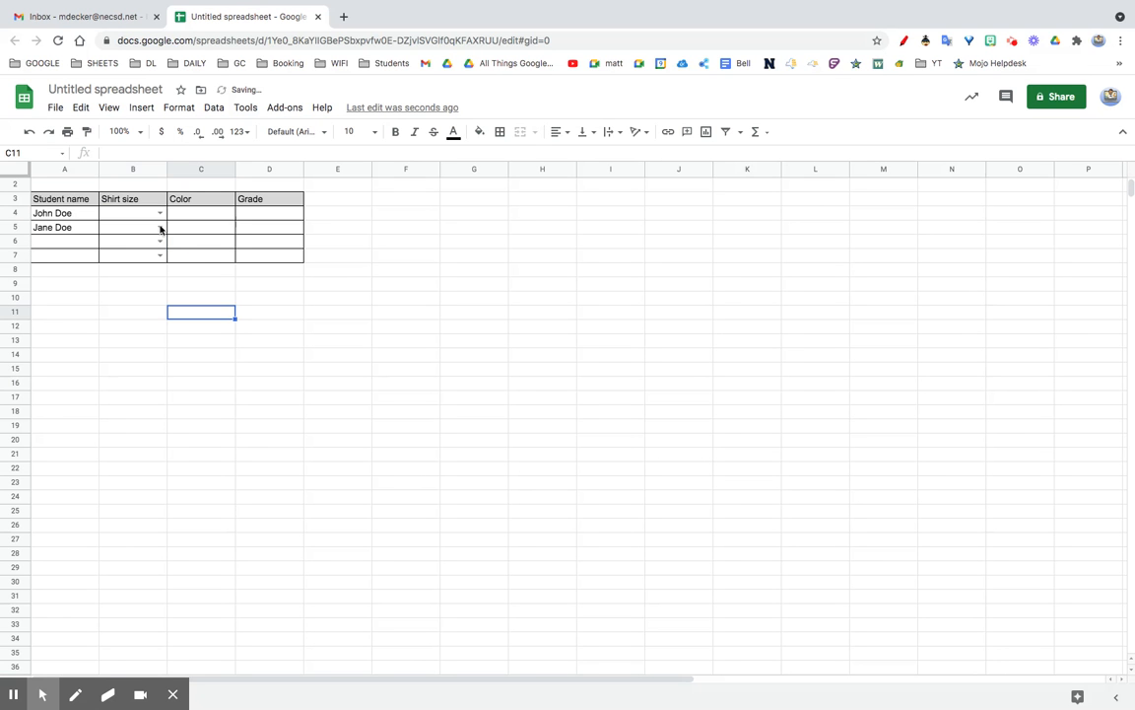
pyautogui.click(160, 227)
pyautogui.click(213, 335)
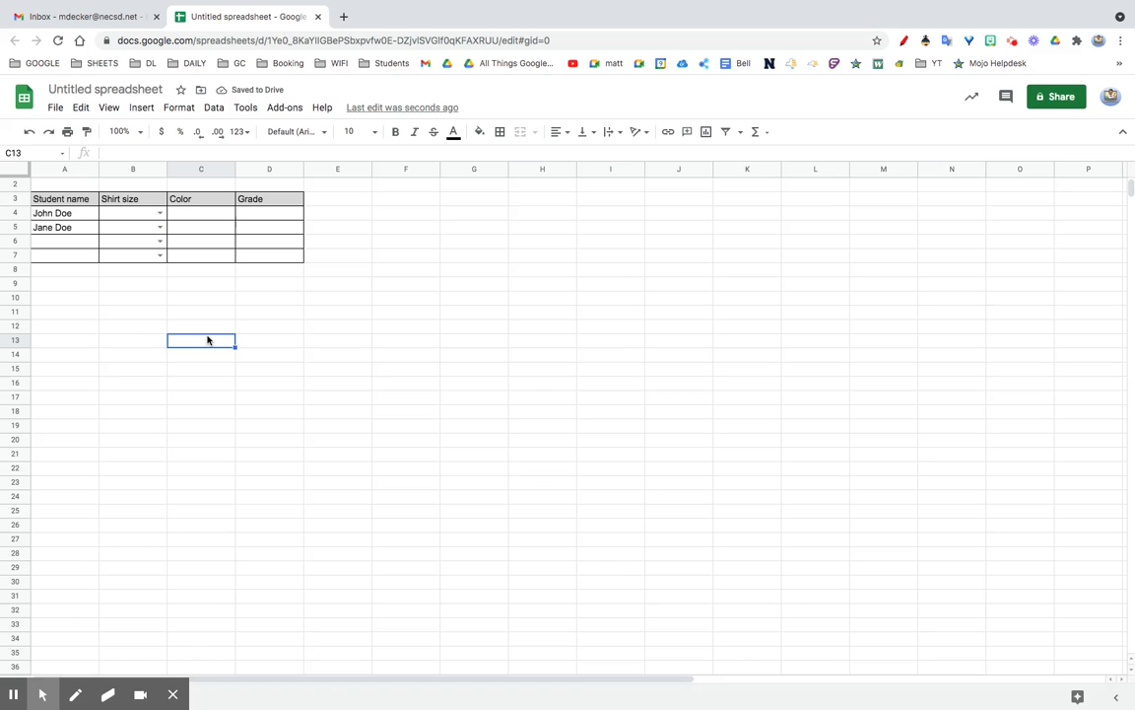
# Step: Add a data validation dropdown to C4 under Color with the list items Blue,Red,Yellow
pyautogui.click(191, 217)
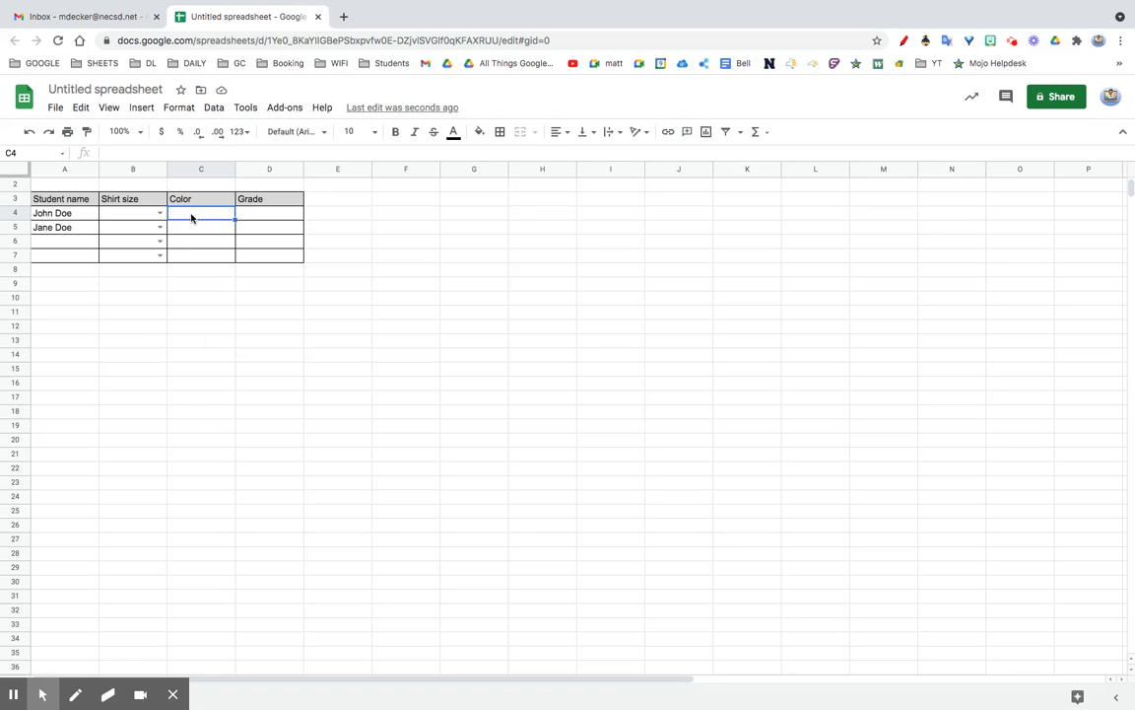
pyautogui.click(214, 107)
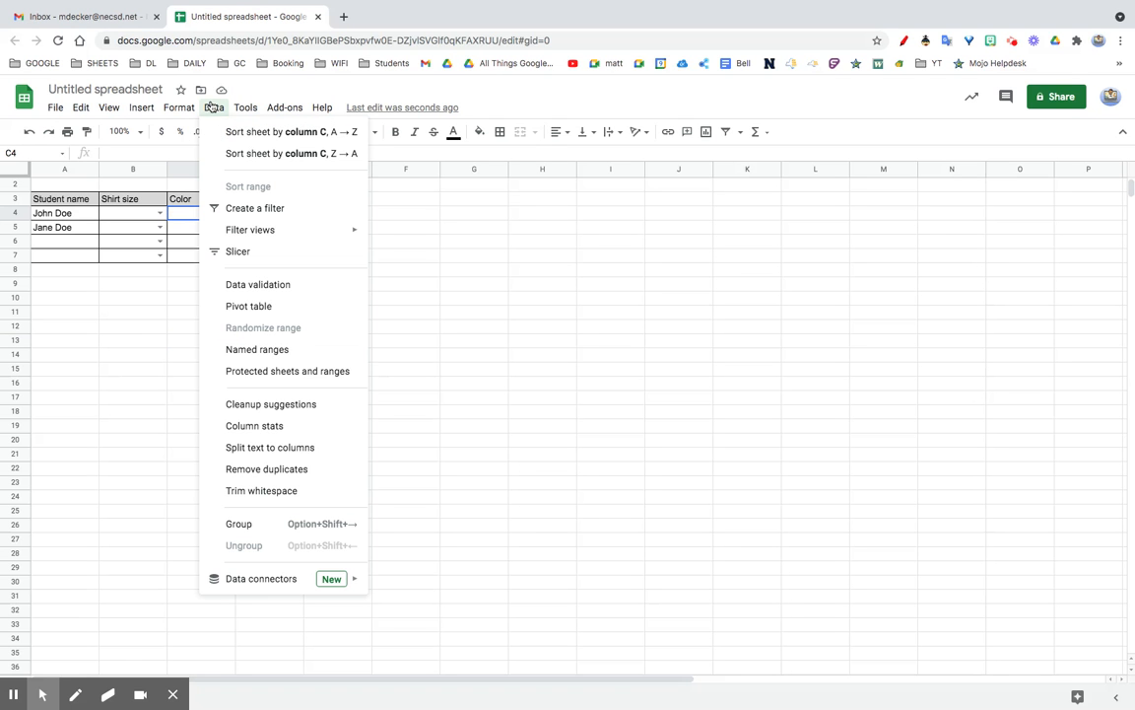
pyautogui.click(264, 286)
pyautogui.click(517, 364)
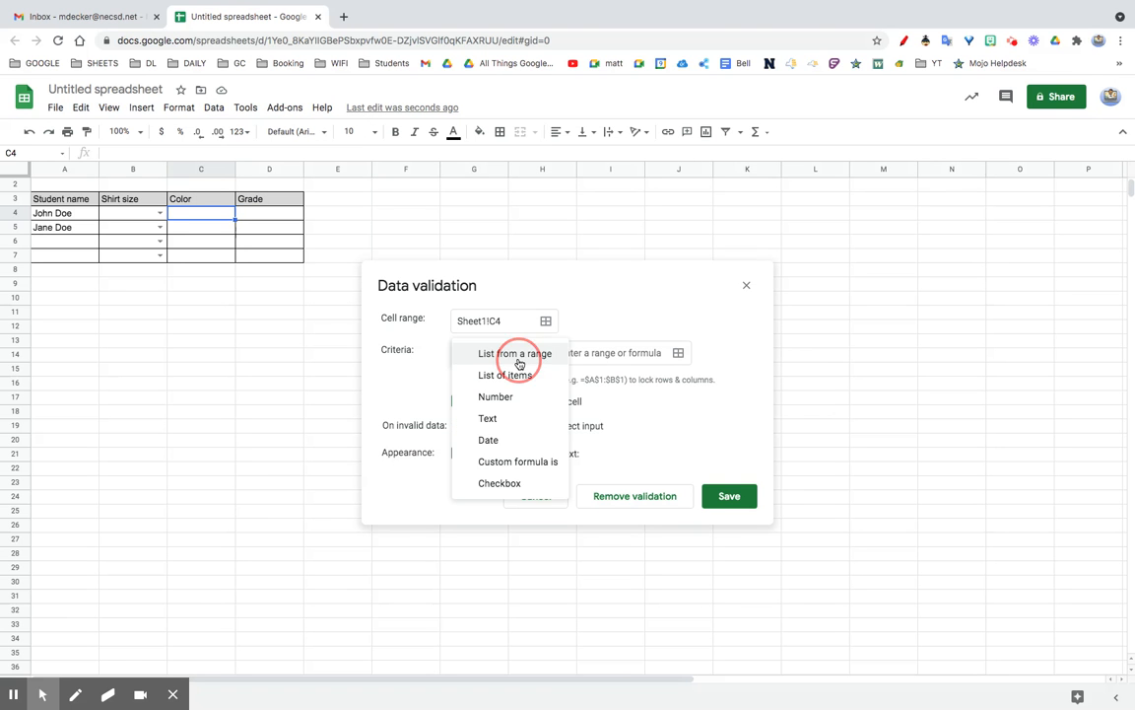
pyautogui.click(519, 381)
pyautogui.click(597, 352)
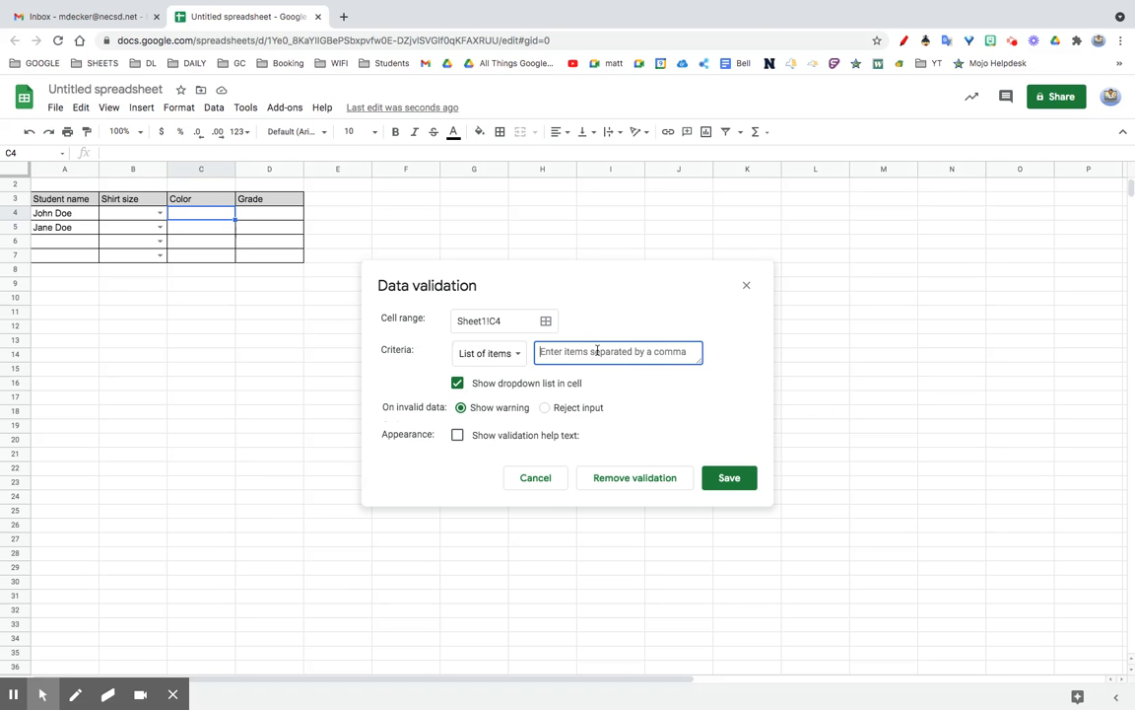
pyautogui.write('Blue')
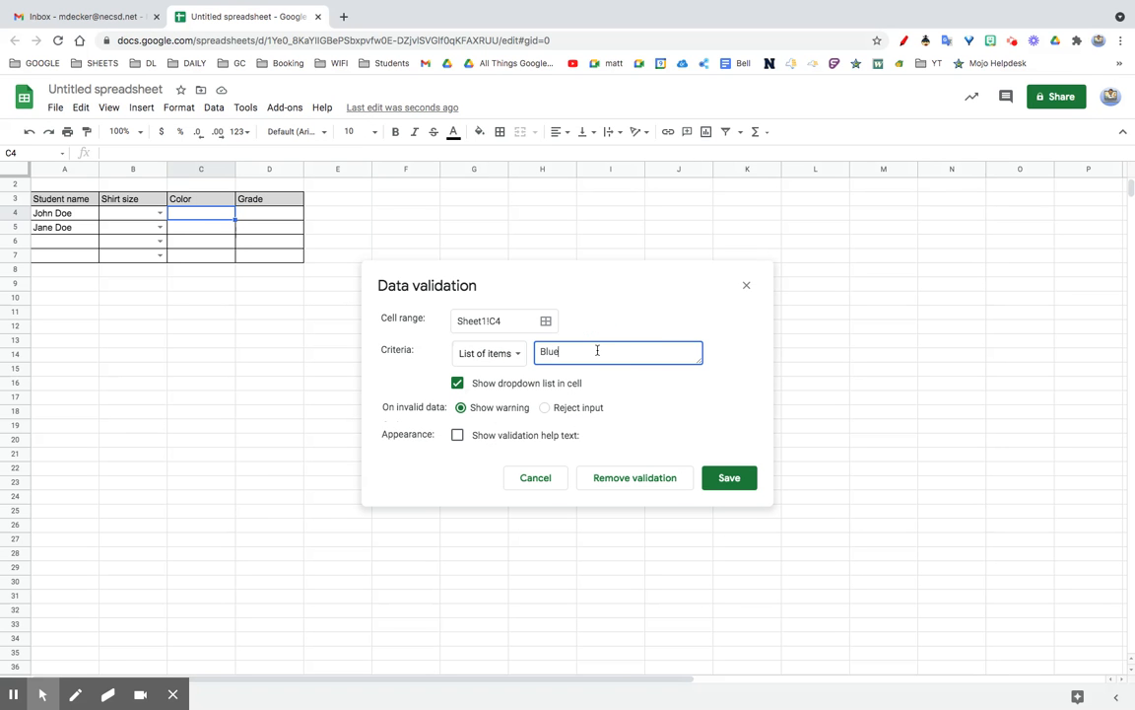
pyautogui.write(',Red,Yellow')
pyautogui.click(730, 477)
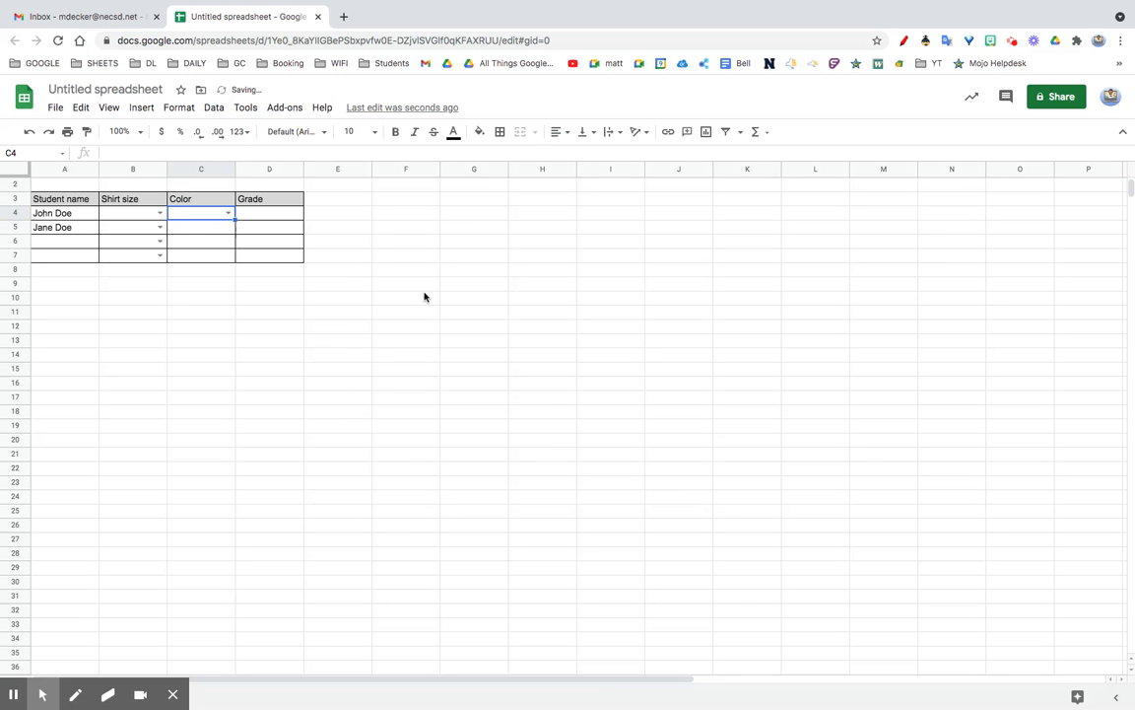
# Step: Enlarge the browser page zoom to 125%
pyautogui.click(1121, 42)
pyautogui.click(1081, 187)
pyautogui.click(1081, 187)
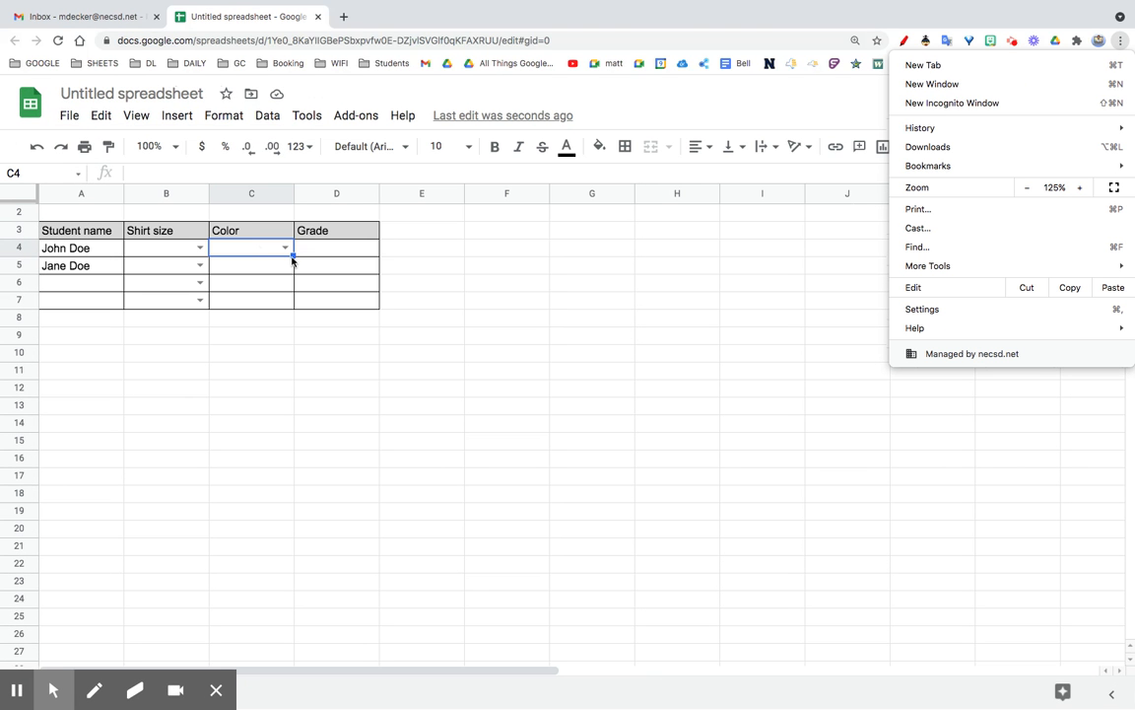
# Step: Fill the Color dropdown from C4 down through C8
pyautogui.click(294, 260)
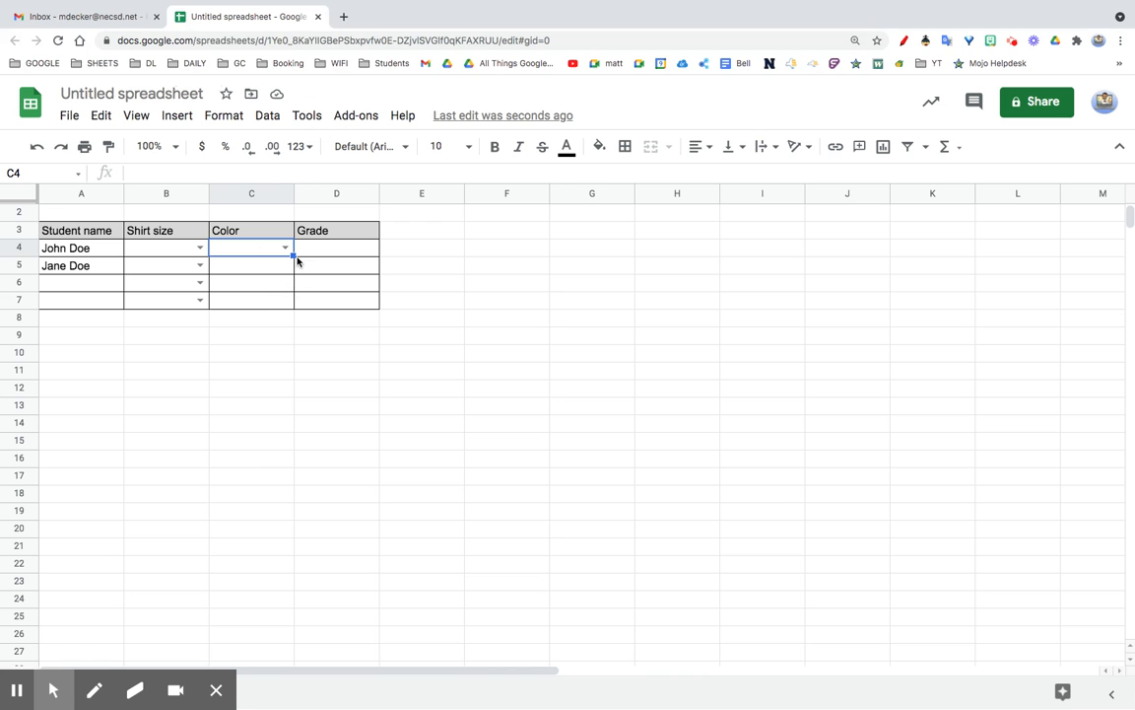
pyautogui.moveTo(294, 256); pyautogui.dragTo(292, 307)
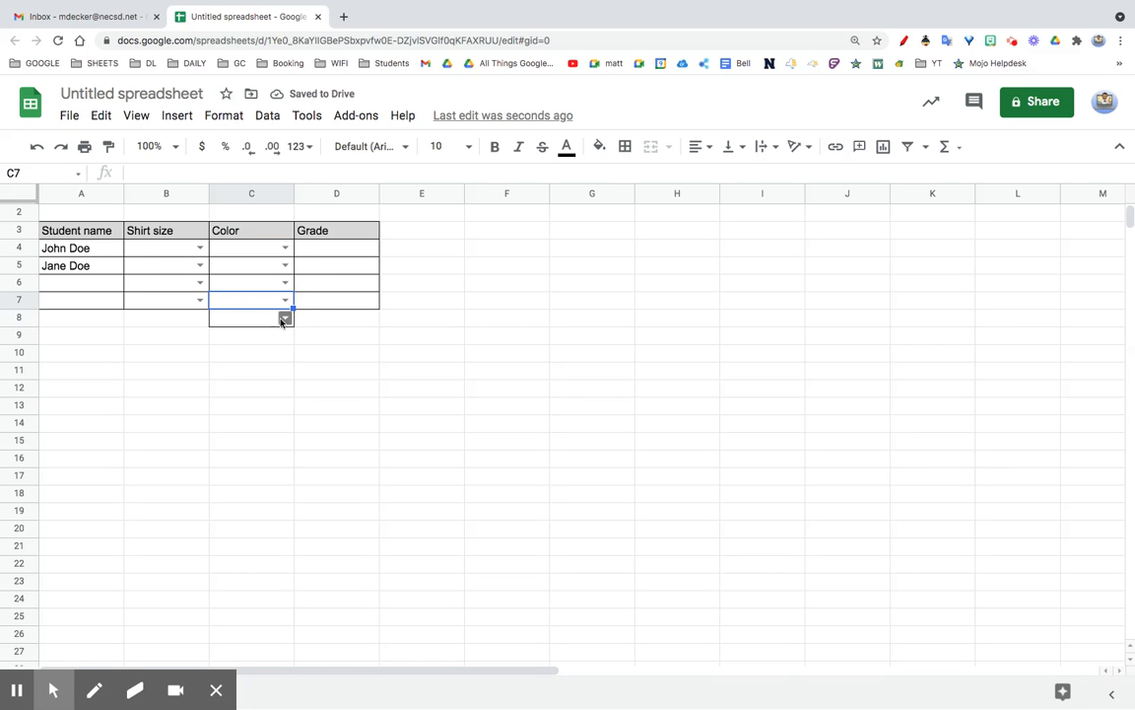
pyautogui.click(285, 317)
pyautogui.click(442, 323)
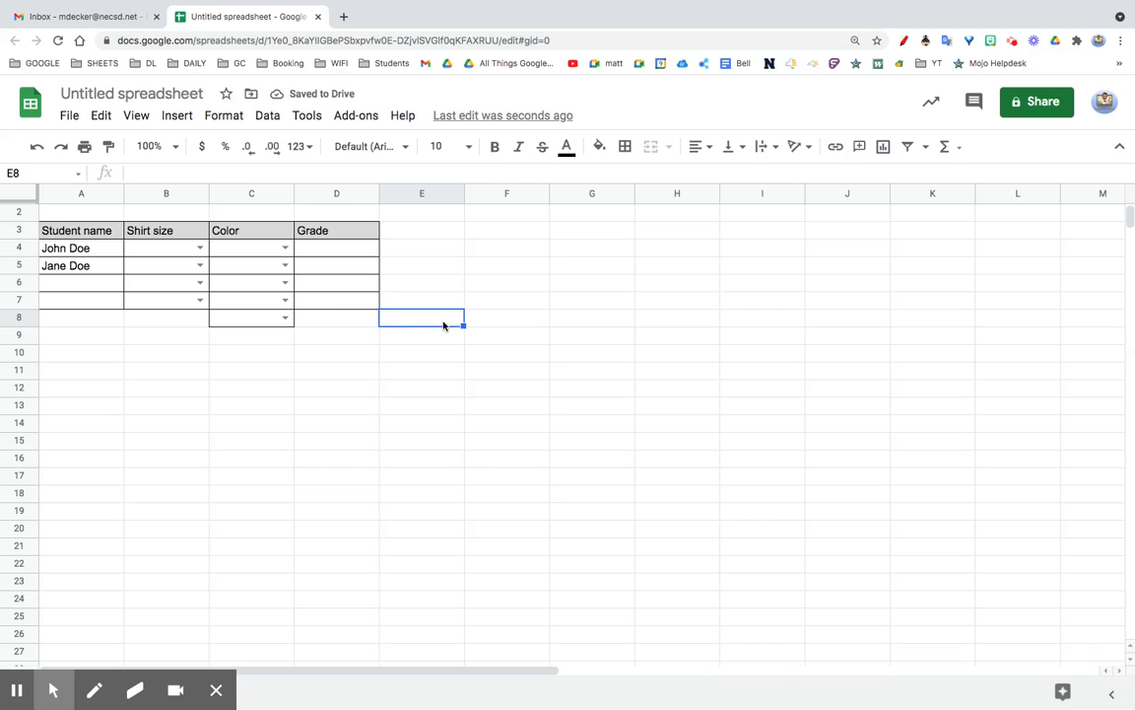
# Step: Extend the table's row 8 by filling B7 under Shirt size and D7 under Grade down one row
pyautogui.click(318, 248)
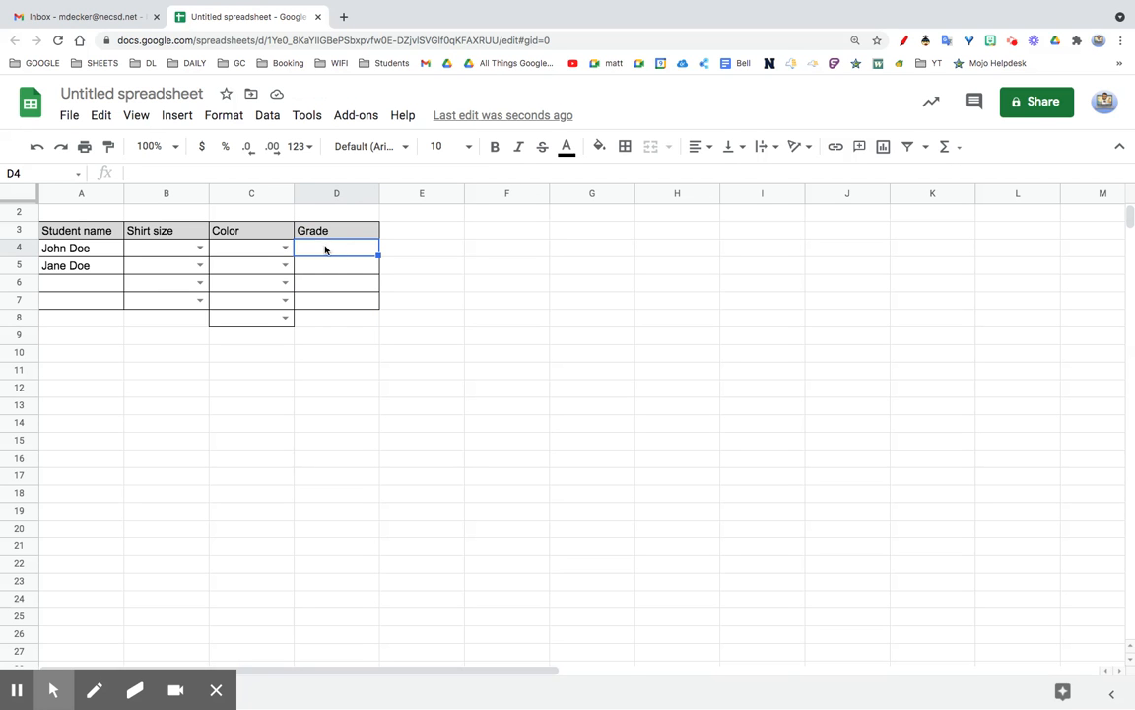
pyautogui.click(164, 301)
pyautogui.moveTo(208, 308); pyautogui.dragTo(221, 323)
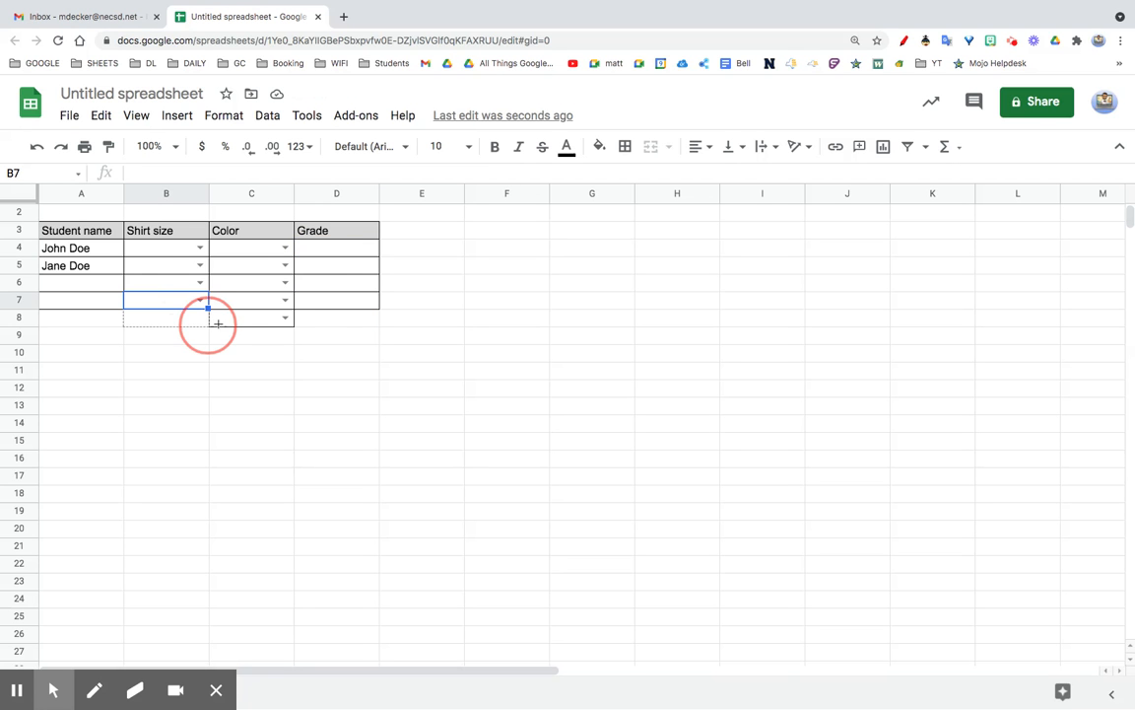
pyautogui.click(367, 306)
pyautogui.moveTo(378, 309); pyautogui.dragTo(377, 326)
pyautogui.click(423, 321)
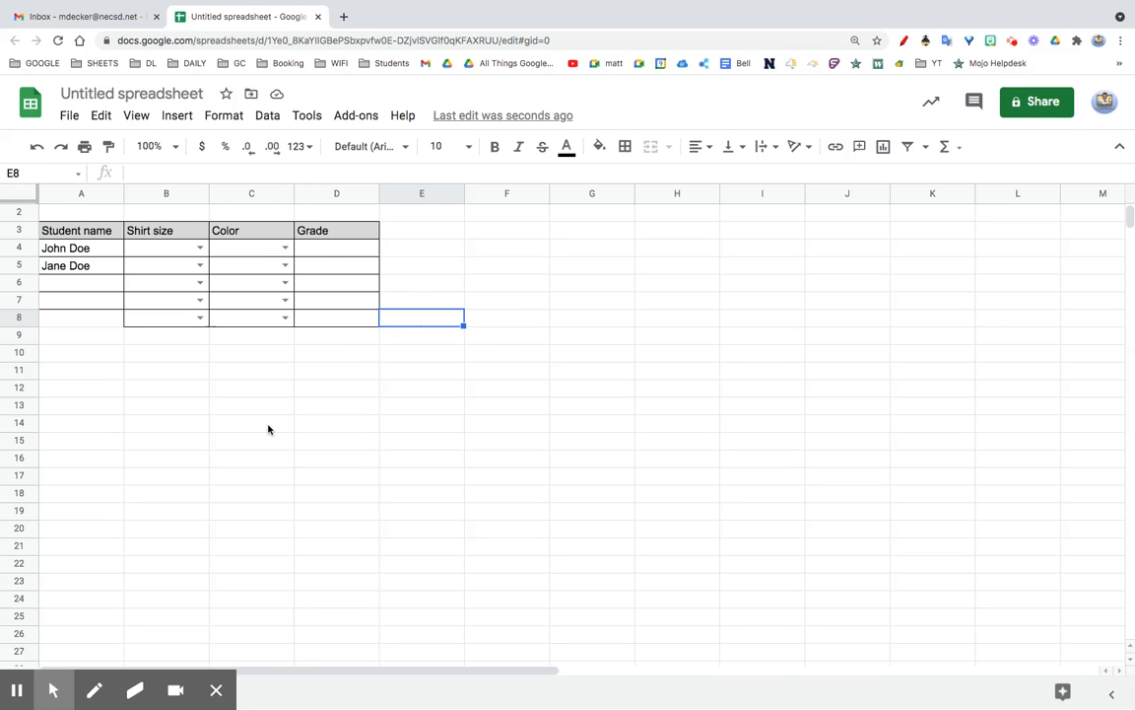
pyautogui.click(16, 690)
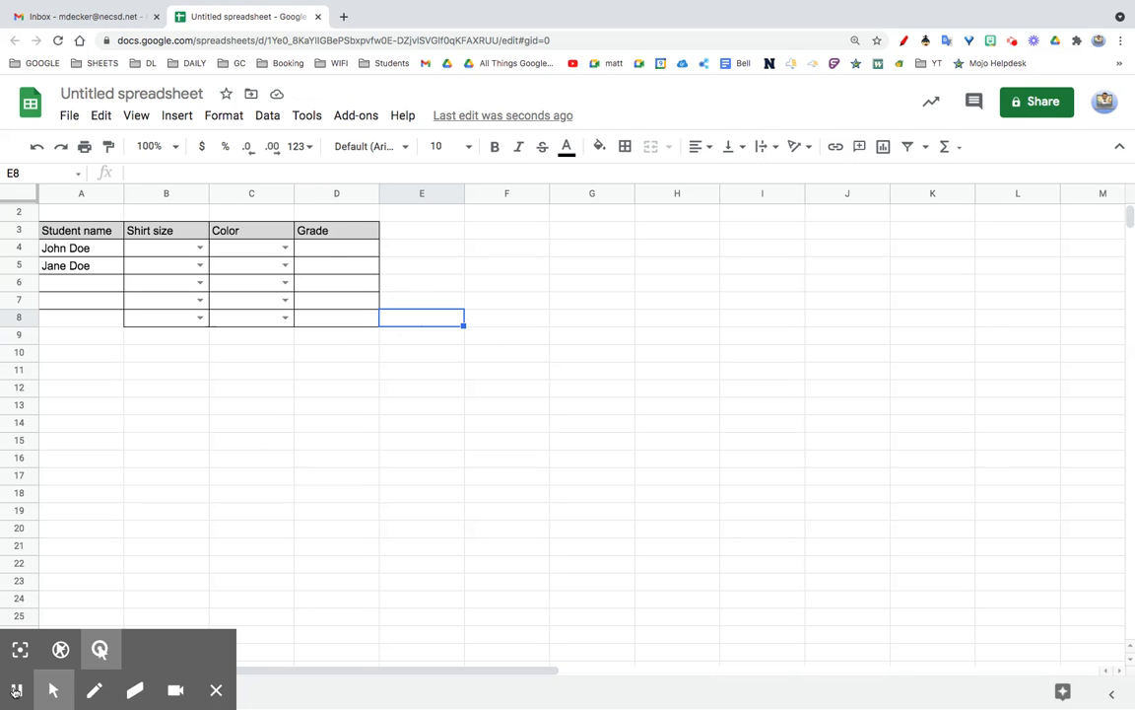